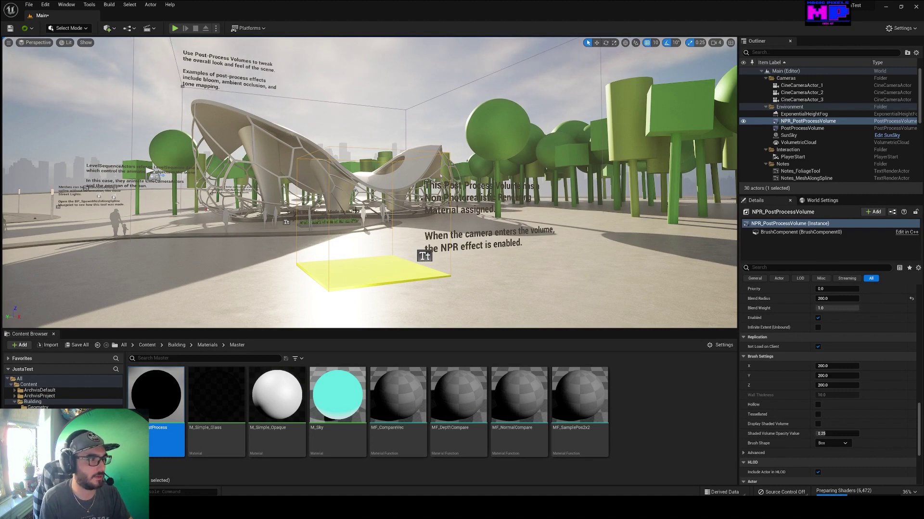
Examine the NPR effect on the pavilion and trees from outside and inside the yellow NPR post process volume
right_click_drag(376, 232, 358, 236)
key("s")
mouse_move(369, 237)
left_mouse_down()
mouse_move(370, 225)
mouse_move(371, 234)
left_mouse_up()
right_click_drag(371, 234, 499, 215)
key("w")
key("s")
key("w")
key("a")
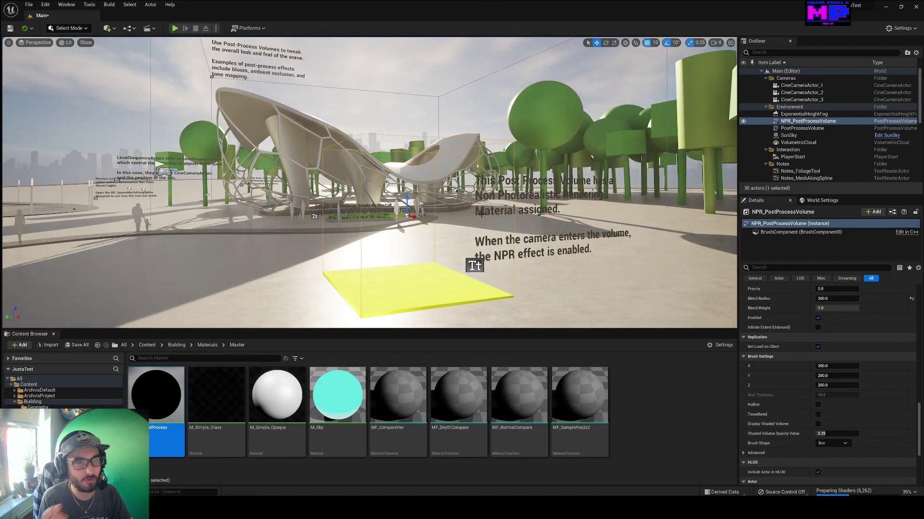
key("w")
right_click_drag(424, 213, 471, 220)
key("w")
key("s")
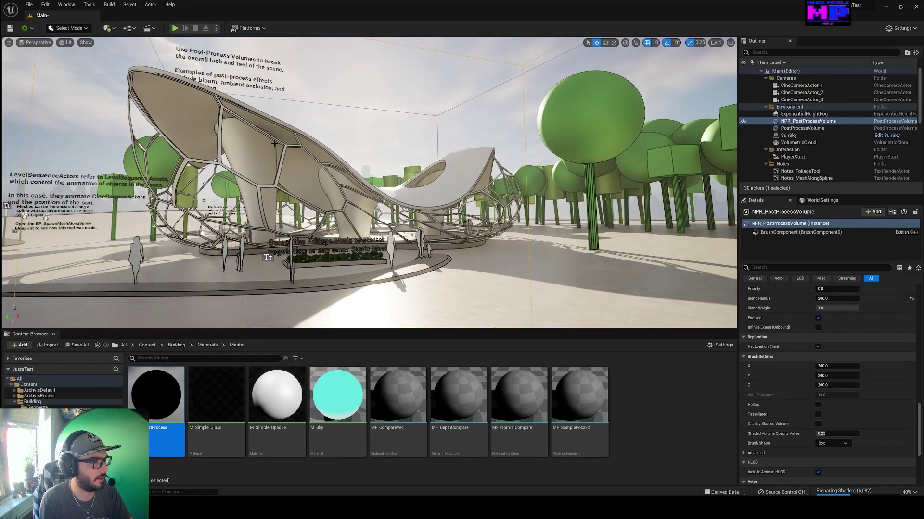
mouse_move(284, 206)
right_mouse_down()
mouse_move(287, 218)
mouse_move(268, 209)
right_mouse_up()
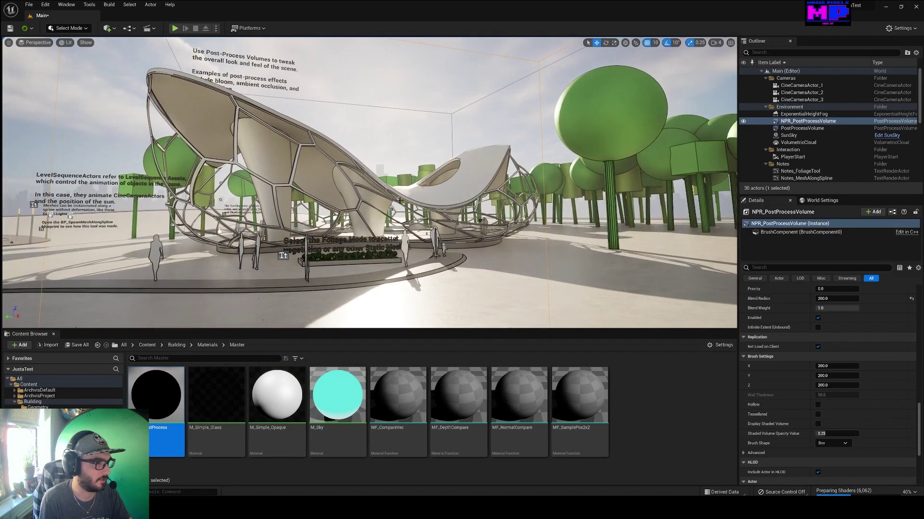
key("s")
right_click_drag(443, 207, 466, 218)
key("s")
key("a")
key("w")
left_click_drag(426, 183, 444, 202)
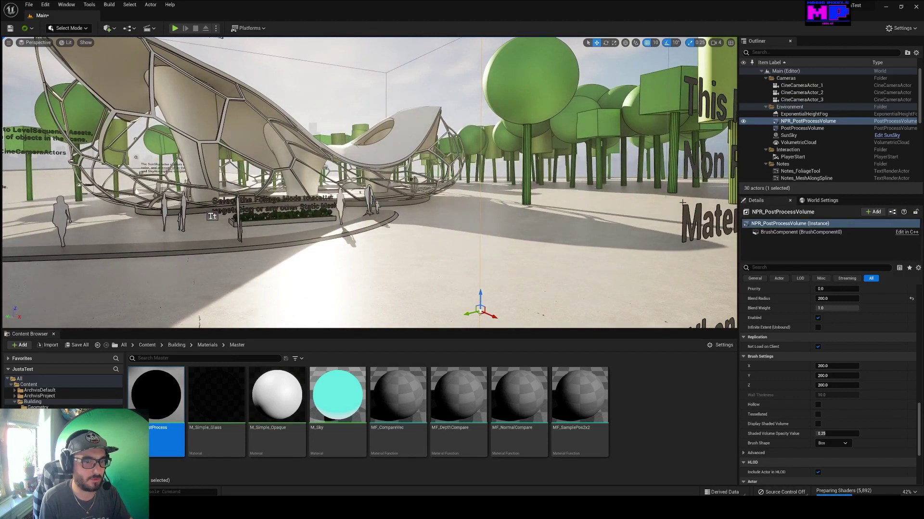
Enable Infinite Extent (Unbound) on NPR_PostProcessVolume and view the scene from outside the volume
left_click(813, 121)
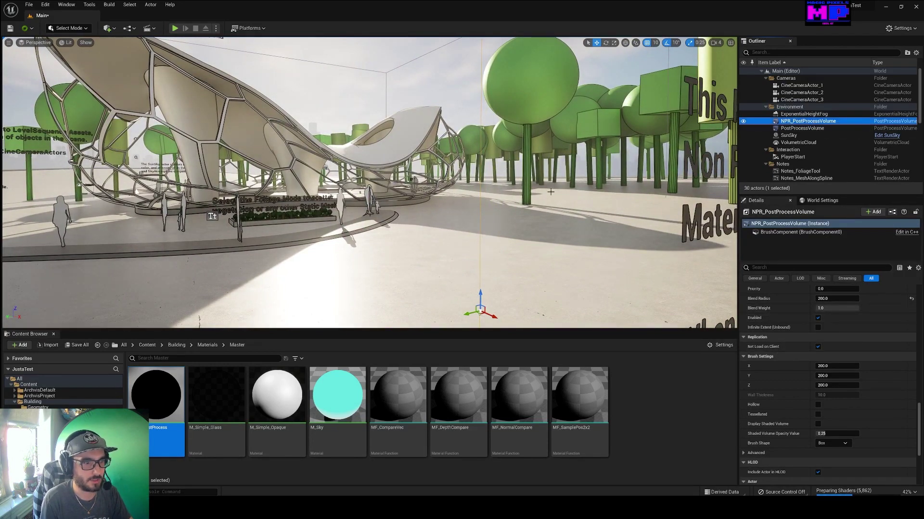
left_click(817, 328)
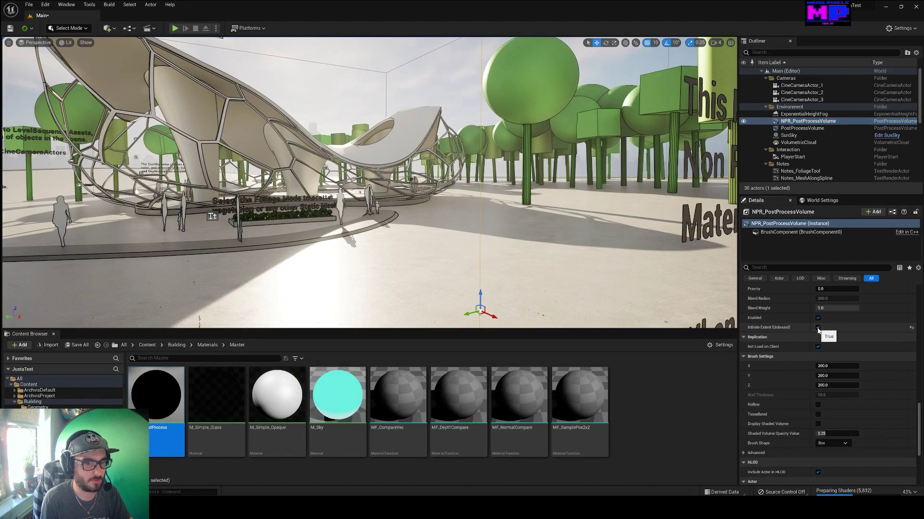
key("s")
mouse_move(462, 202)
right_mouse_down()
mouse_move(468, 185)
mouse_move(500, 189)
mouse_move(432, 178)
mouse_move(454, 179)
mouse_move(464, 197)
mouse_move(453, 194)
right_mouse_up()
key("w")
key("s")
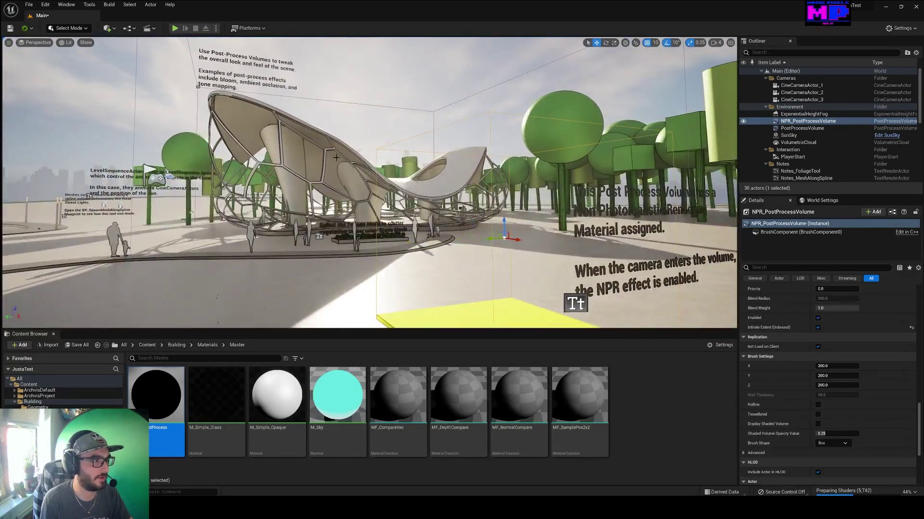
Examine the unbound NPR outlines on the pavilion and trees from several distances and heights
right_click_drag(343, 165, 387, 180)
key("s")
key("w")
key("w")
key("e")
key("q")
key("s")
key("w")
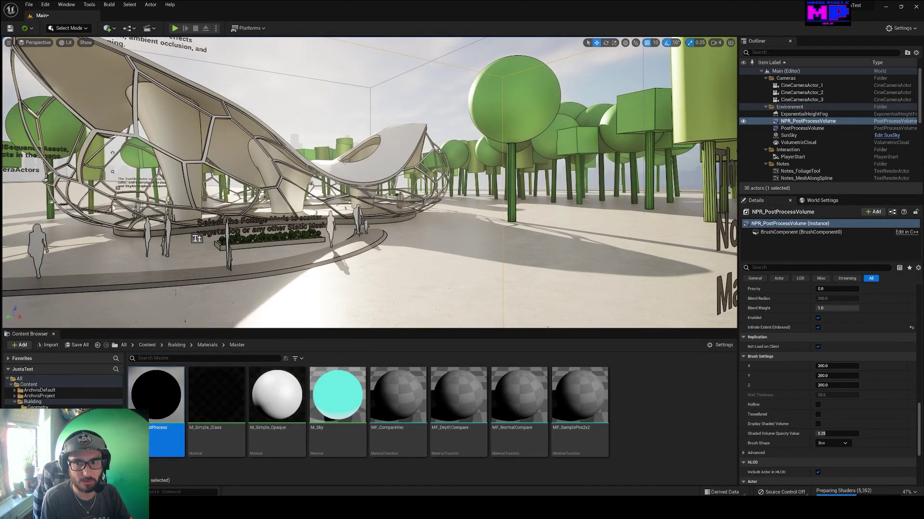
Bring up the M_NPRPostProcess material graph and move its output node to line up with the Lerp node
left_click_drag(923, 163, 412, 124)
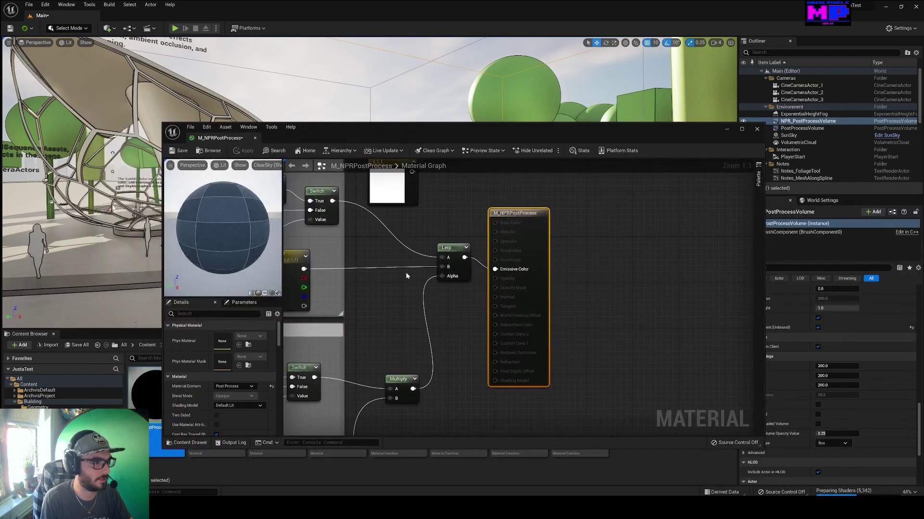
right_click_drag(396, 250, 447, 295)
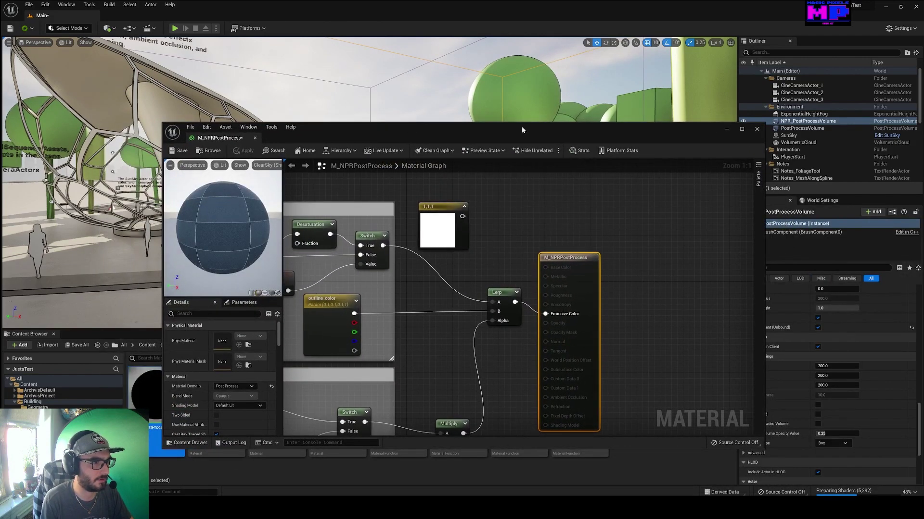
left_click_drag(522, 129, 452, 118)
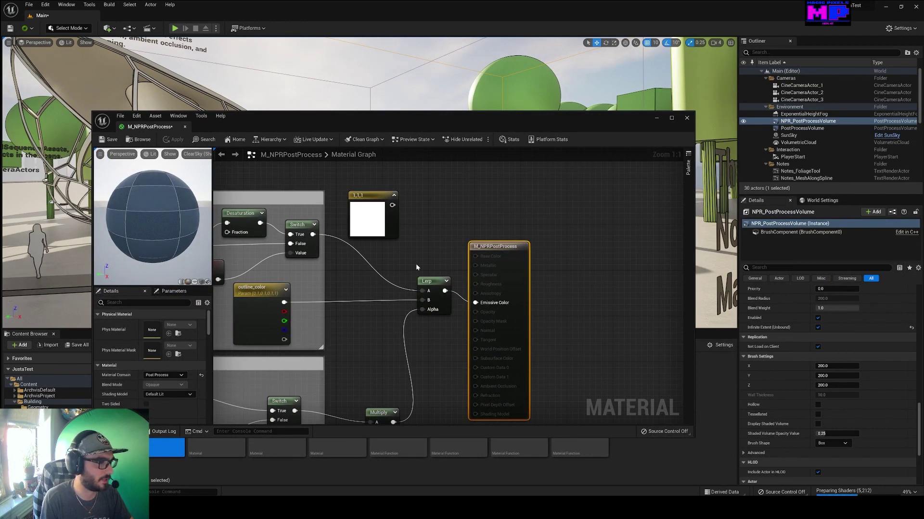
right_click_drag(431, 231, 426, 236)
left_click_drag(496, 279, 509, 268)
right_click_drag(446, 270, 451, 264)
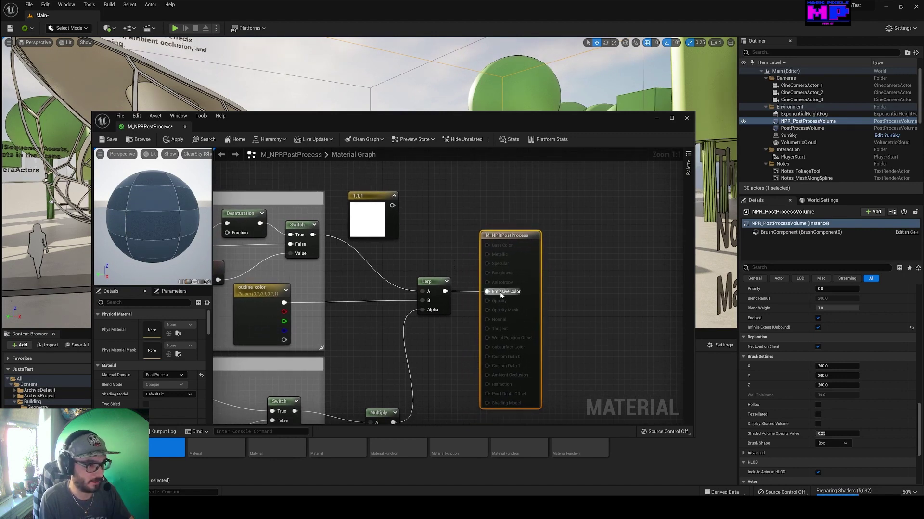
Move the material editor clear of the scene view and show the volume's Post Process Materials settings
left_click_drag(597, 117, 571, 347)
right_click_drag(558, 289, 500, 300)
key("s")
mouse_move(520, 198)
right_mouse_down()
mouse_move(508, 196)
mouse_move(520, 198)
right_mouse_up()
key("s")
scroll(769, 356, "down", 5)
scroll(798, 384, "up", 15)
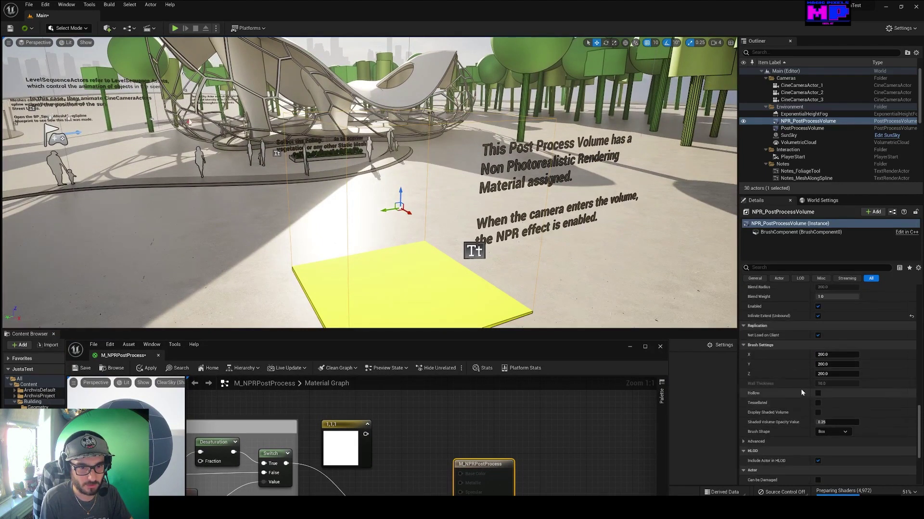
scroll(812, 392, "up", 6)
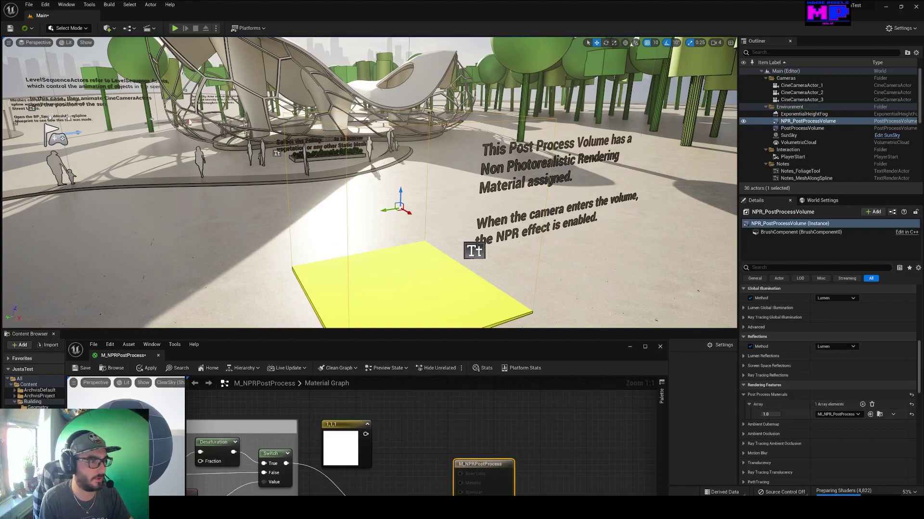
Examine the outlines on the pavilion, trees and explanatory text from close up and from behind the volume
key("w")
right_click_drag(480, 205, 442, 195)
key("w")
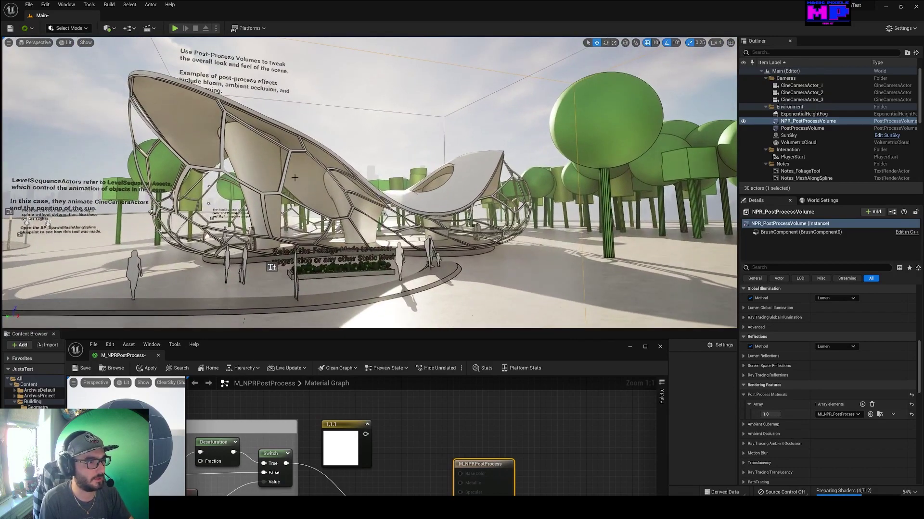
right_click_drag(287, 172, 256, 186)
key("s")
key("s")
right_click_drag(425, 214, 436, 217)
right_click_drag(288, 171, 287, 171)
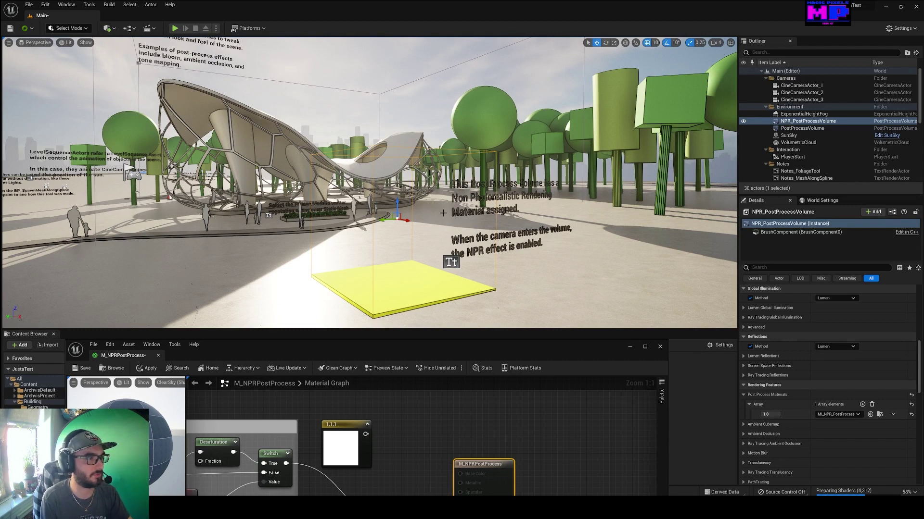
right_click_drag(443, 213, 443, 213)
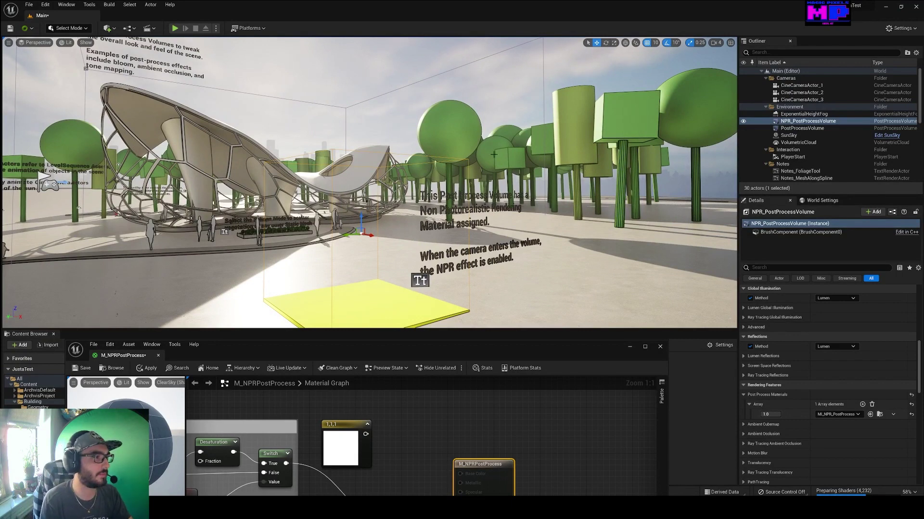
key("w")
right_click_drag(492, 159, 471, 183)
key("d")
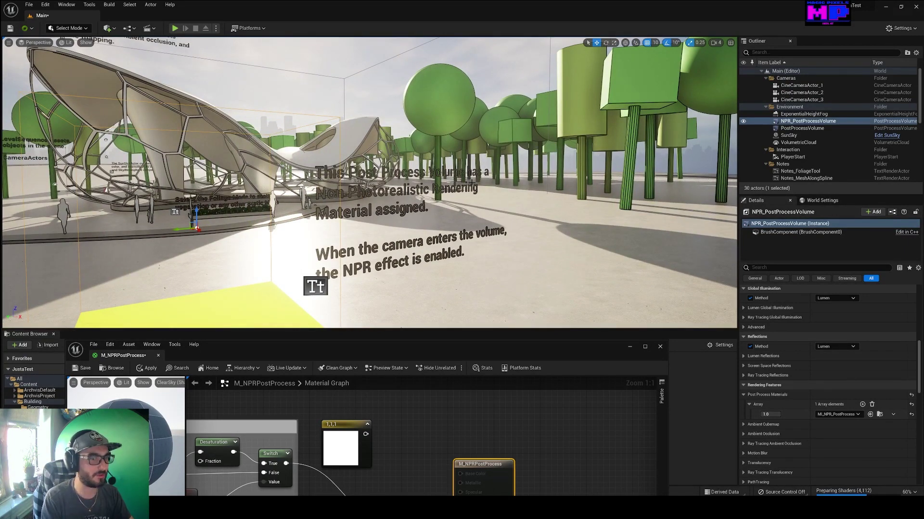
key("s")
right_click_drag(481, 197, 480, 197)
key("a")
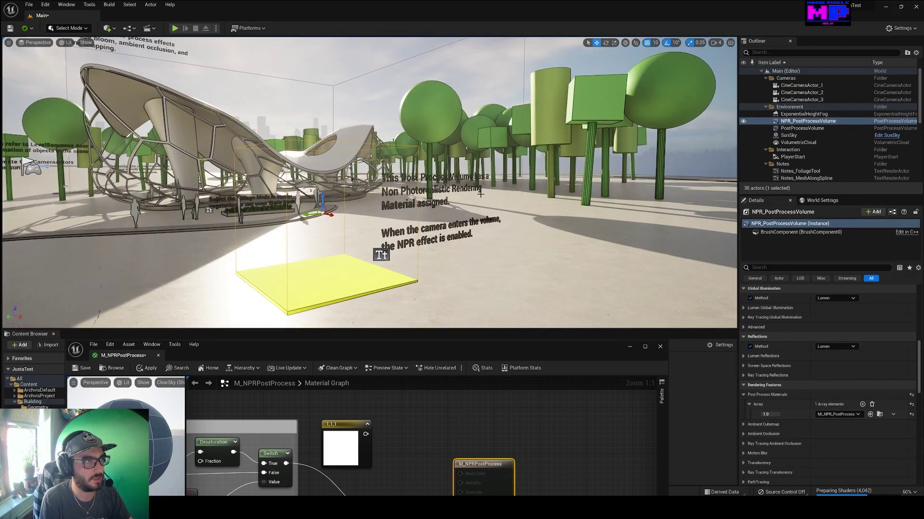
Compare the pavilion's outlines at close range and from farther away
right_click_drag(481, 195, 427, 177)
key("w")
key("s")
key("s")
key("w")
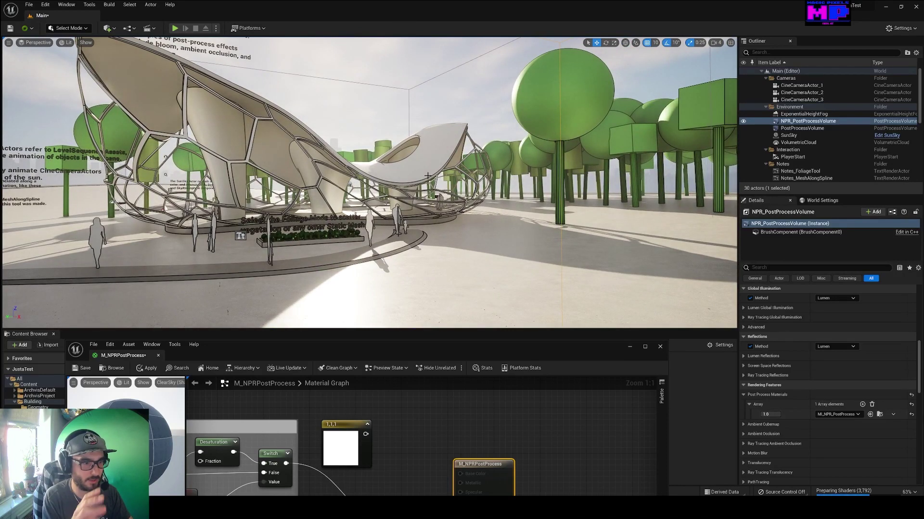
key("s")
right_click_drag(427, 177, 427, 177)
key("w")
right_click_drag(350, 160, 349, 161)
key("s")
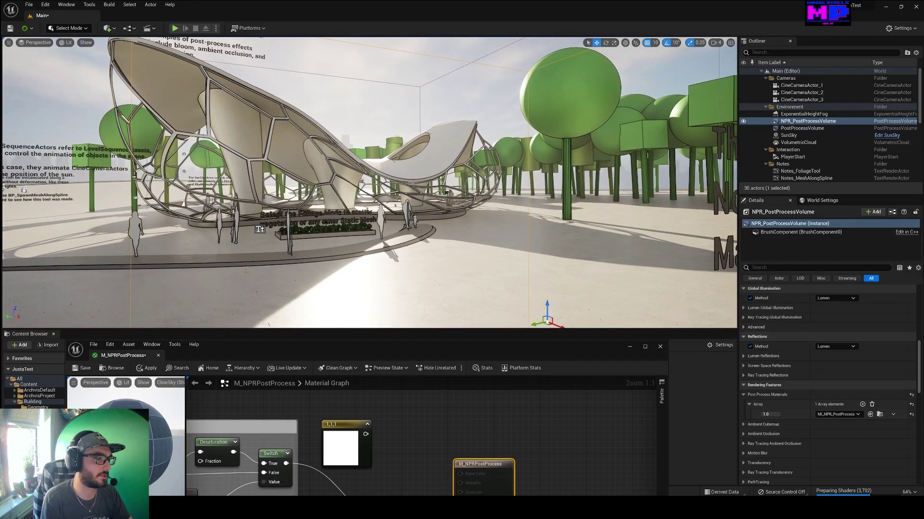
Bring the M_NPRPostProcess graph back into full view and examine its Colors and Edge Detection groups
left_click_drag(321, 357, 374, 142)
right_click_drag(460, 254, 574, 234)
scroll(546, 261, "down", 3)
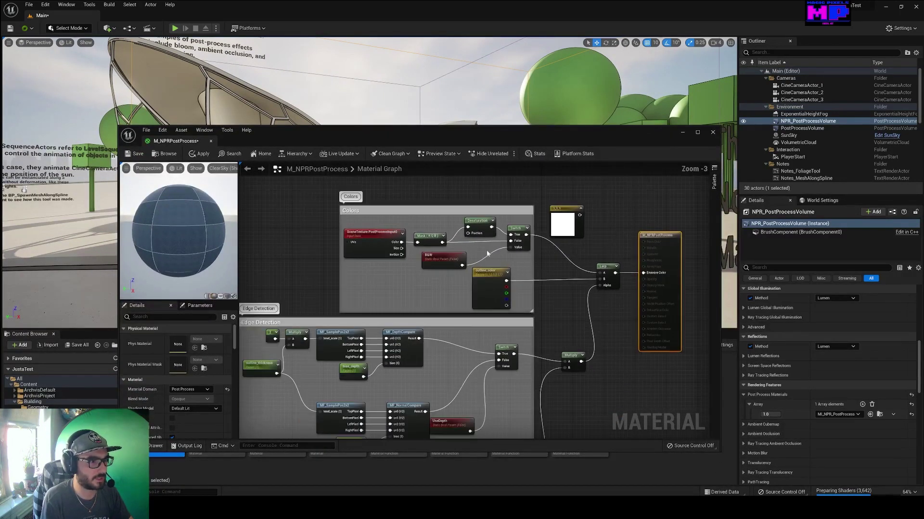
right_click_drag(242, 249, 296, 228)
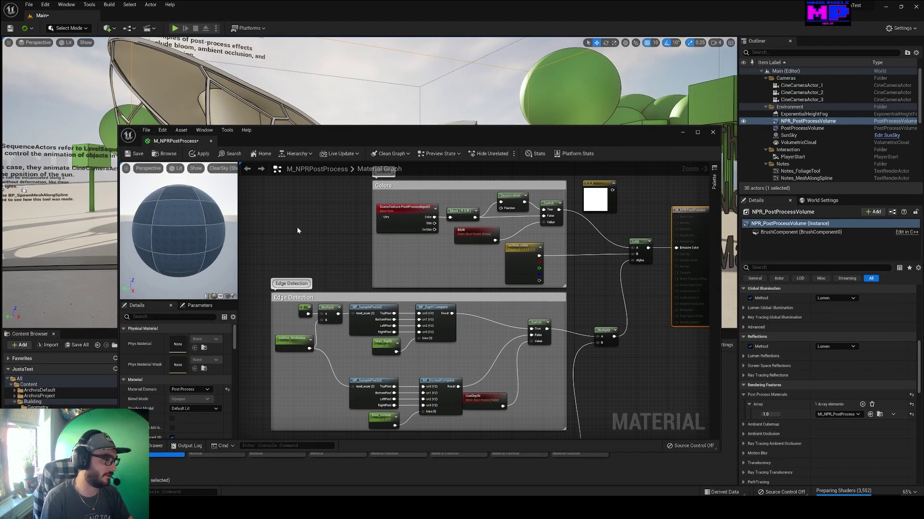
right_click_drag(280, 293, 293, 240)
right_click_drag(420, 288, 416, 280)
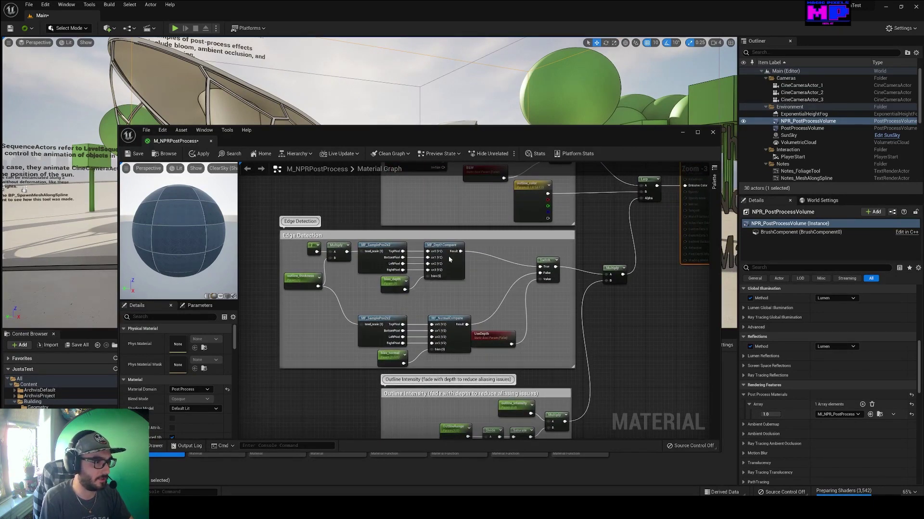
right_click_drag(607, 305, 597, 333)
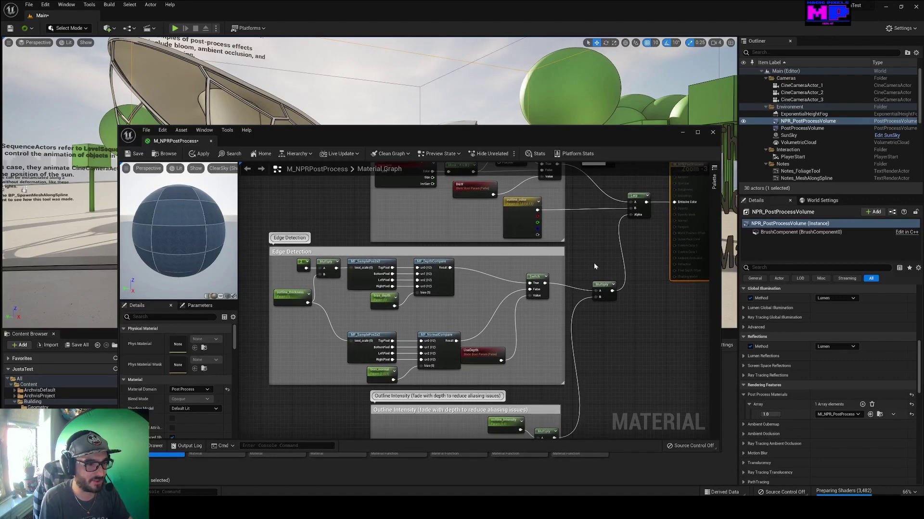
scroll(594, 261, "up", 1)
right_click_drag(318, 258, 330, 283)
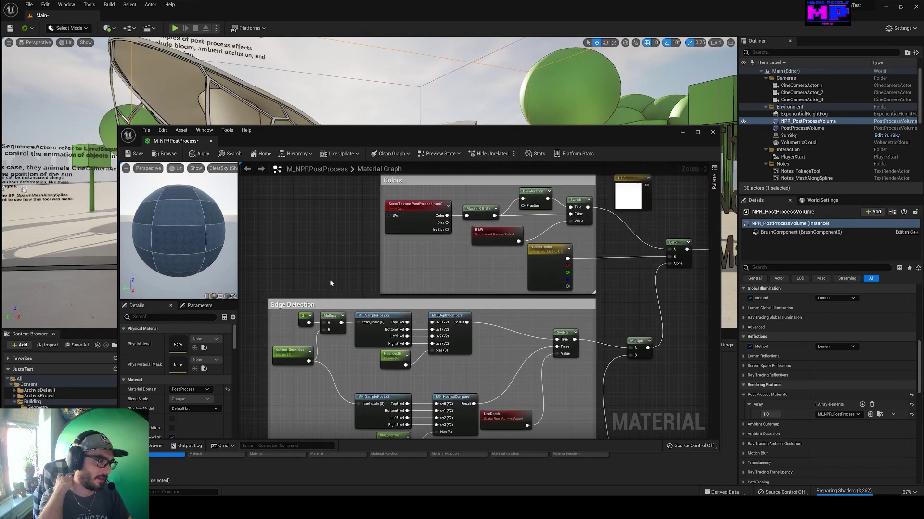
right_click_drag(340, 284, 410, 235)
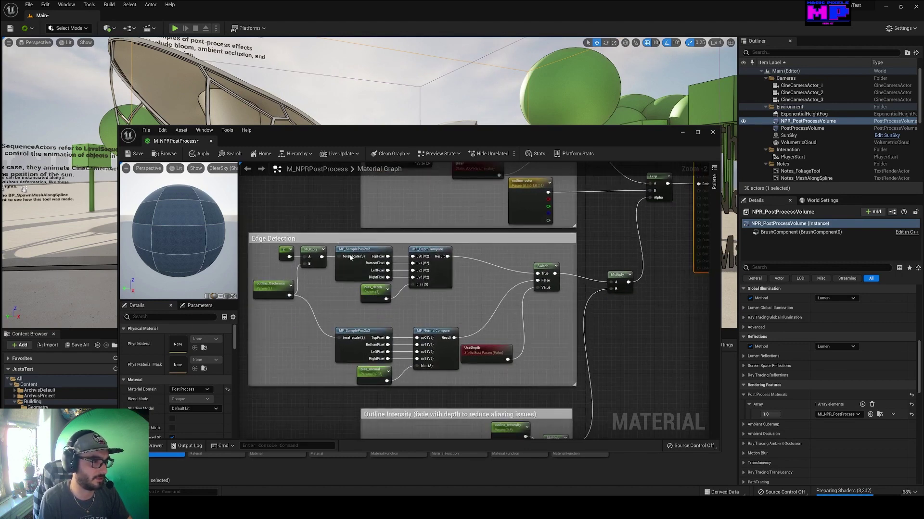
right_click_drag(613, 247, 600, 316)
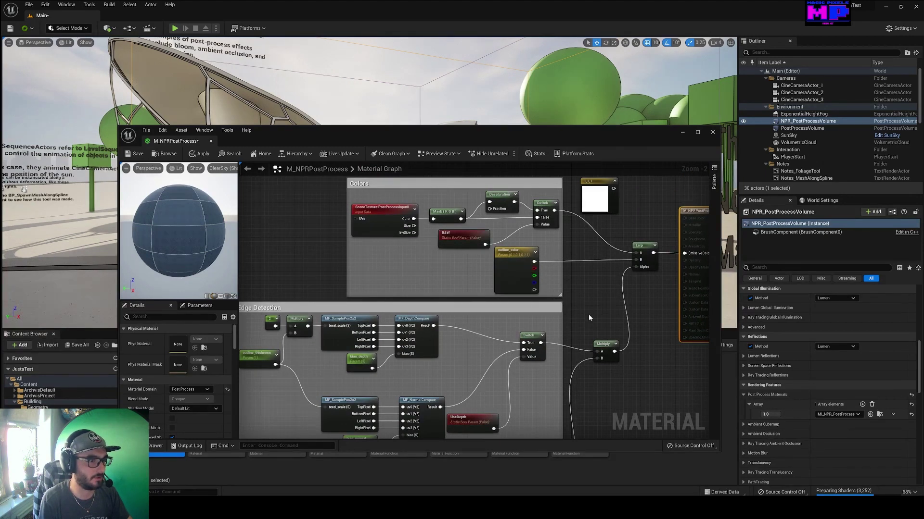
Inspect the settings of the Mask (R G B) and Desaturation nodes in the Colors group and review how they connect
scroll(588, 316, "up", 2)
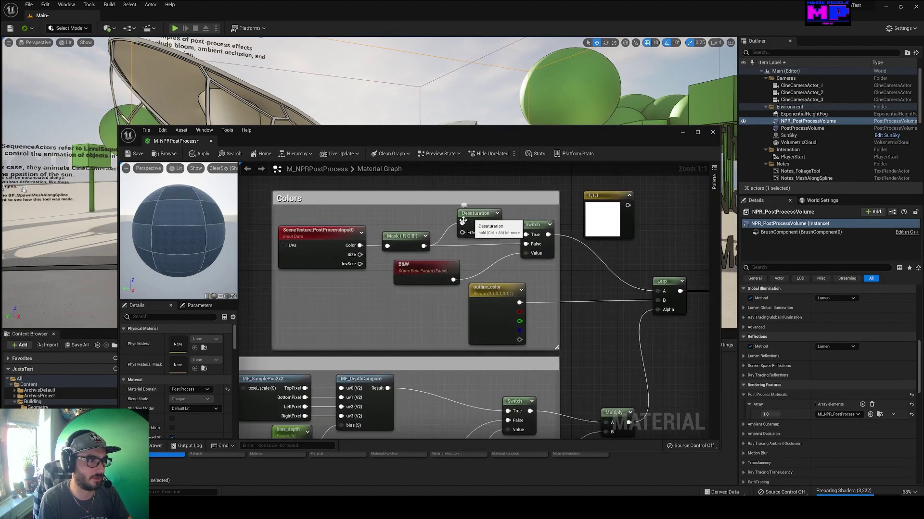
left_click(396, 239)
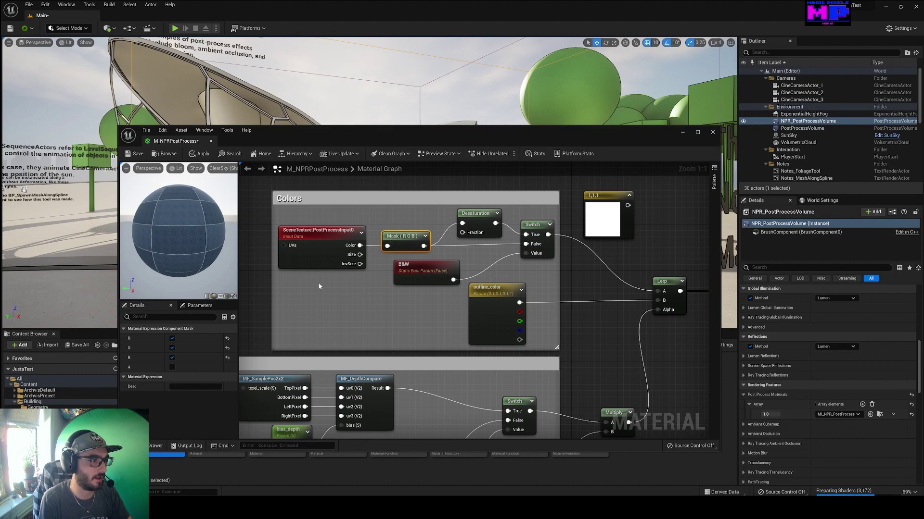
right_click_drag(454, 191, 427, 200)
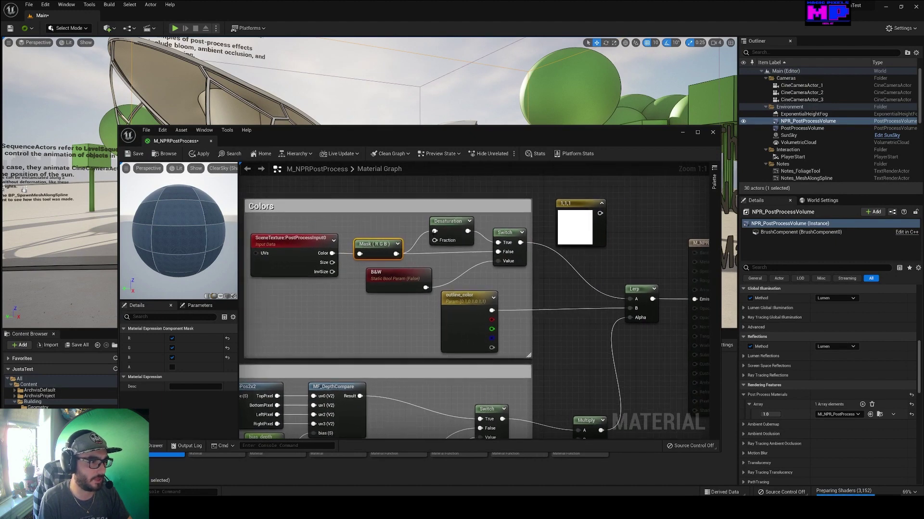
left_click(435, 221)
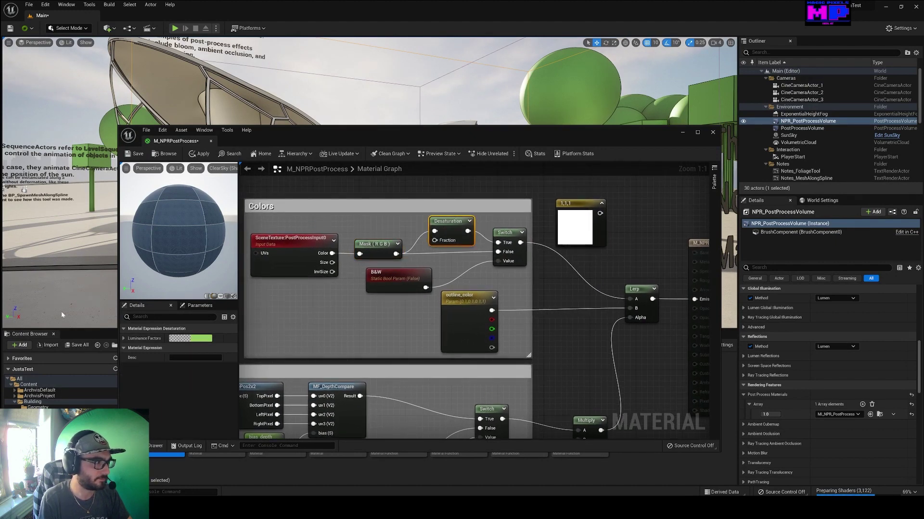
right_click_drag(490, 111, 498, 94)
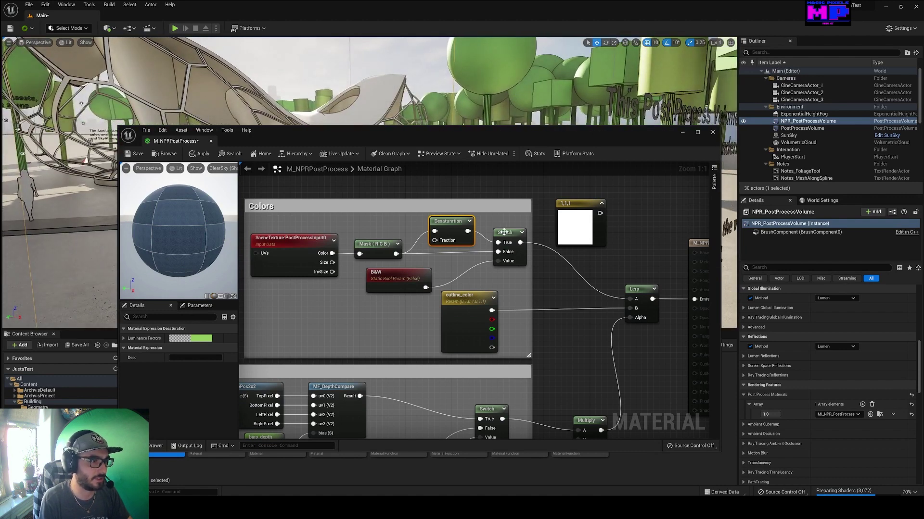
scroll(529, 332, "down", 3)
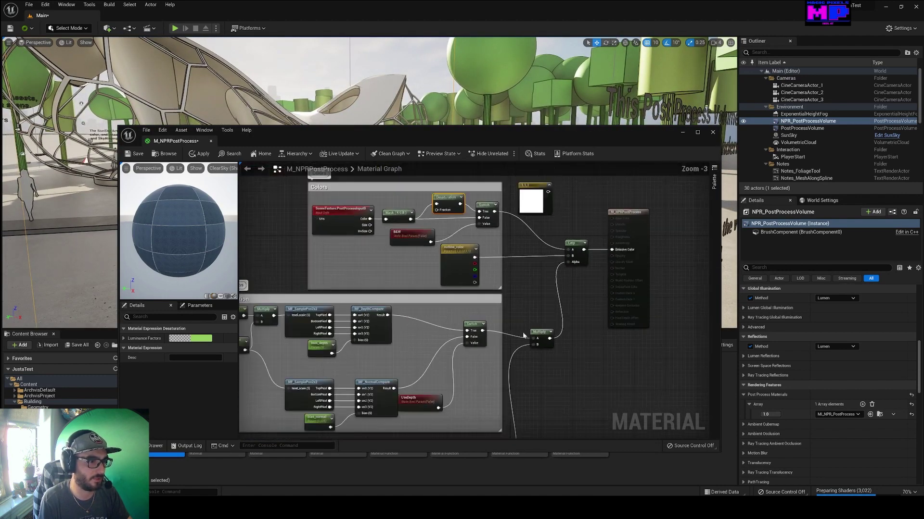
right_click_drag(538, 305, 578, 281)
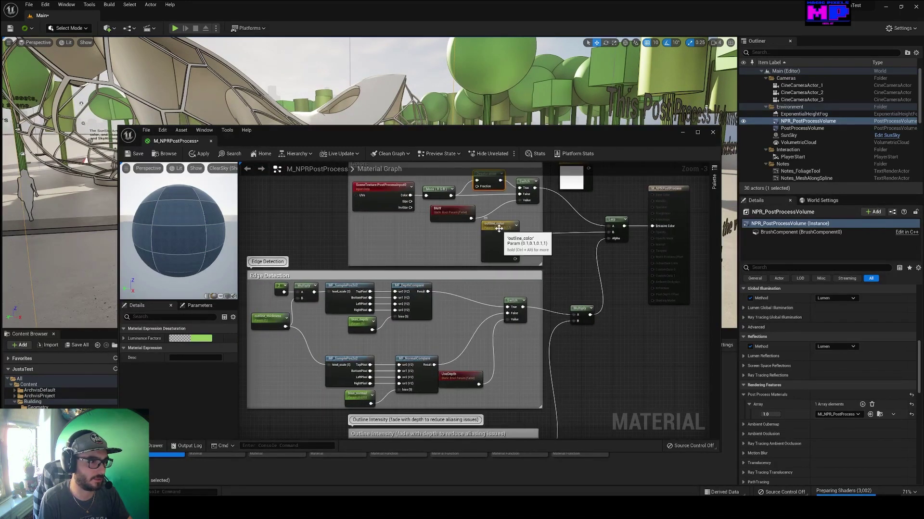
Inspect the outline_color parameter and follow its connections and those of the Outline Intensity group into the Lerp node
left_click(513, 248)
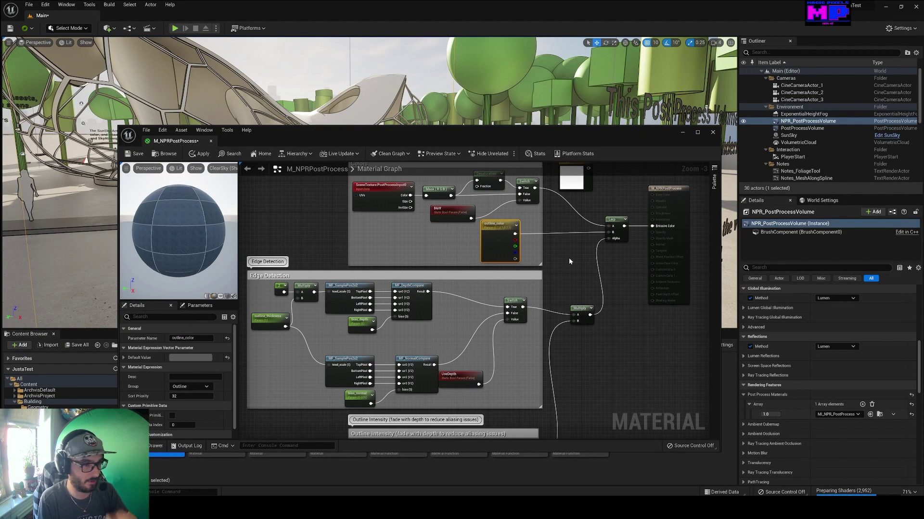
right_click_drag(570, 258, 564, 133)
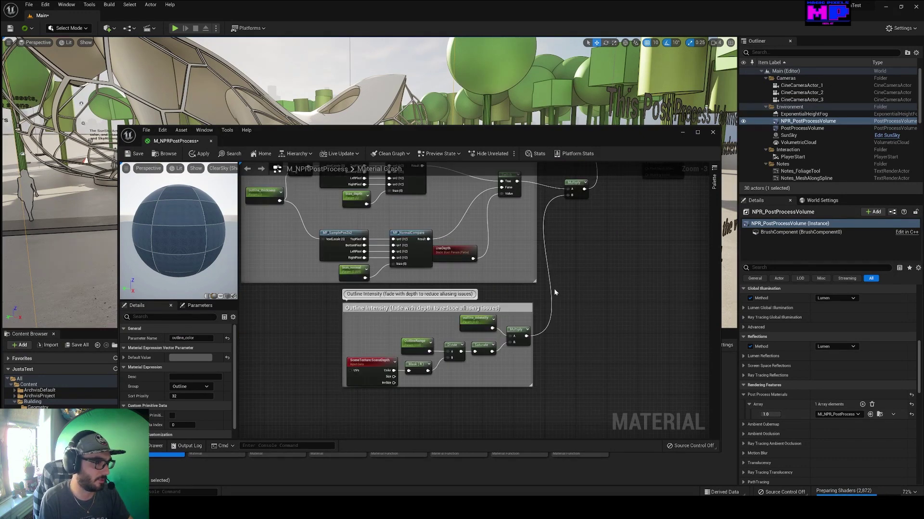
right_click_drag(571, 277, 578, 353)
right_click_drag(593, 273, 570, 353)
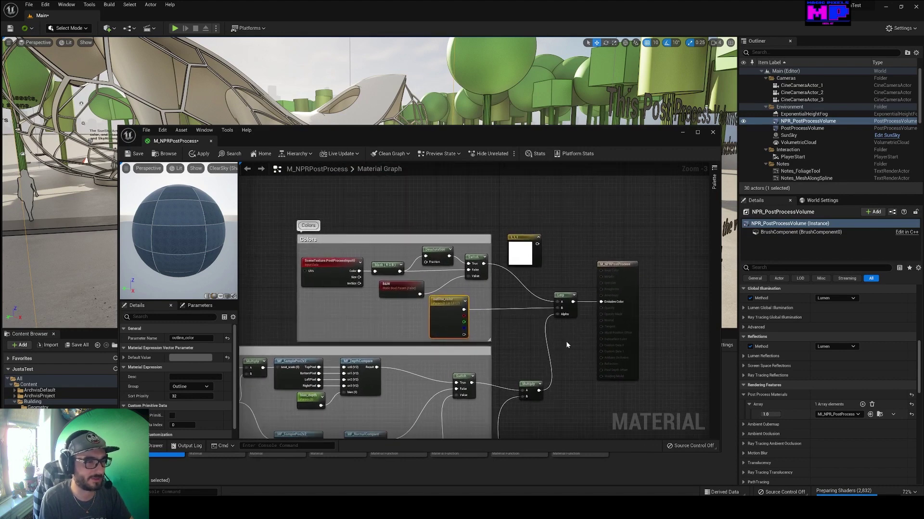
scroll(469, 221, "up", 2)
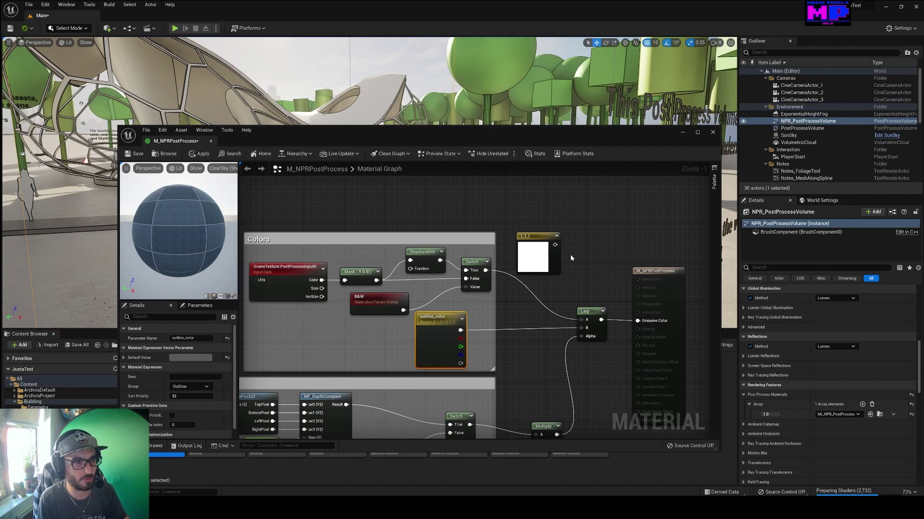
scroll(571, 255, "up", 1)
Delete the unconnected white 1,1,1 constant node beside the Colors group
left_click_drag(522, 235, 540, 223)
left_click(583, 224)
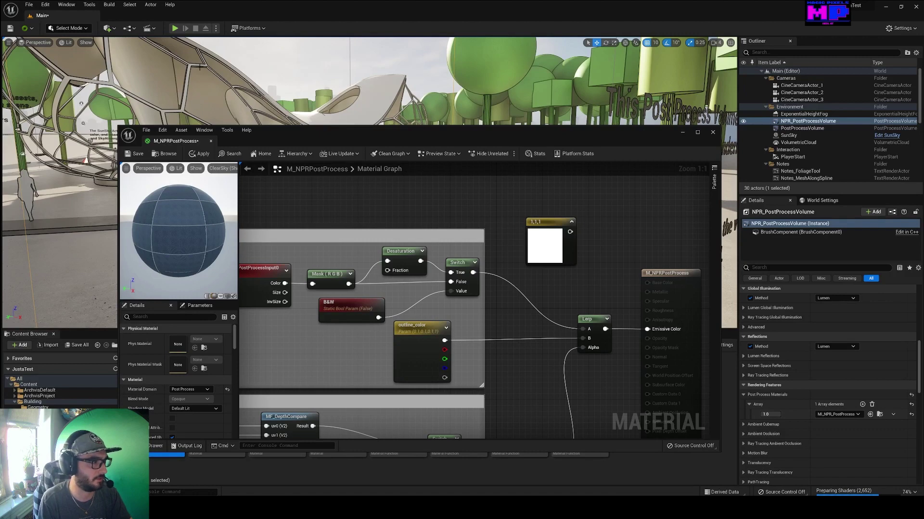
right_click_drag(551, 224, 529, 230)
left_click_drag(529, 231, 524, 236)
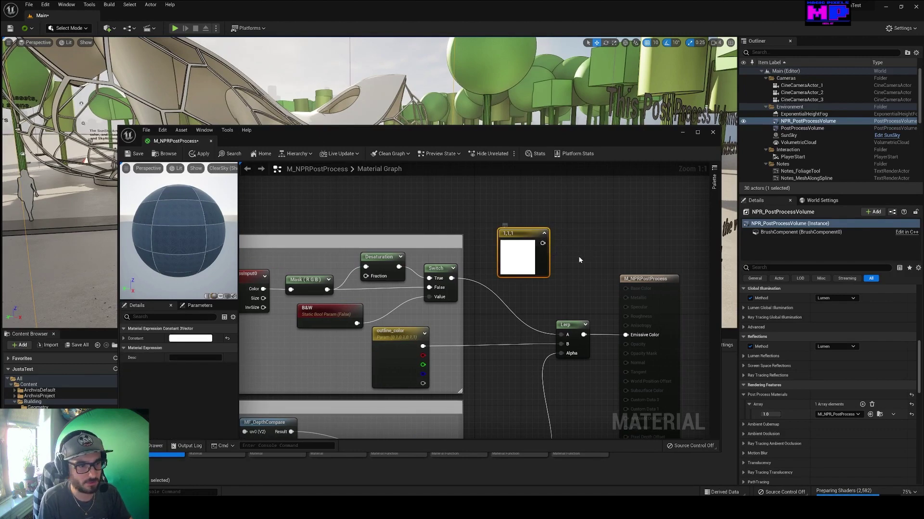
right_click_drag(579, 259, 562, 247)
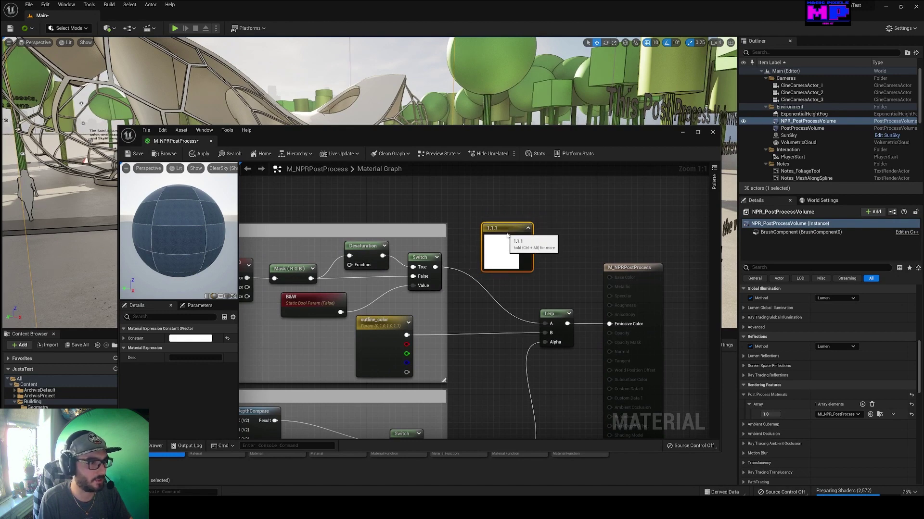
key("Delete")
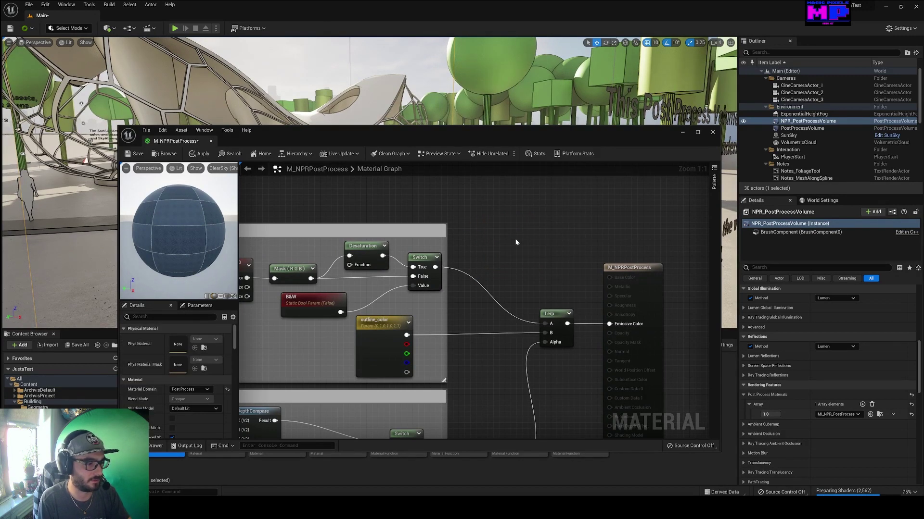
Add a three-component constant vector node between the Colors group and the material output, and set its color to white (1,1,1)
left_click(513, 238)
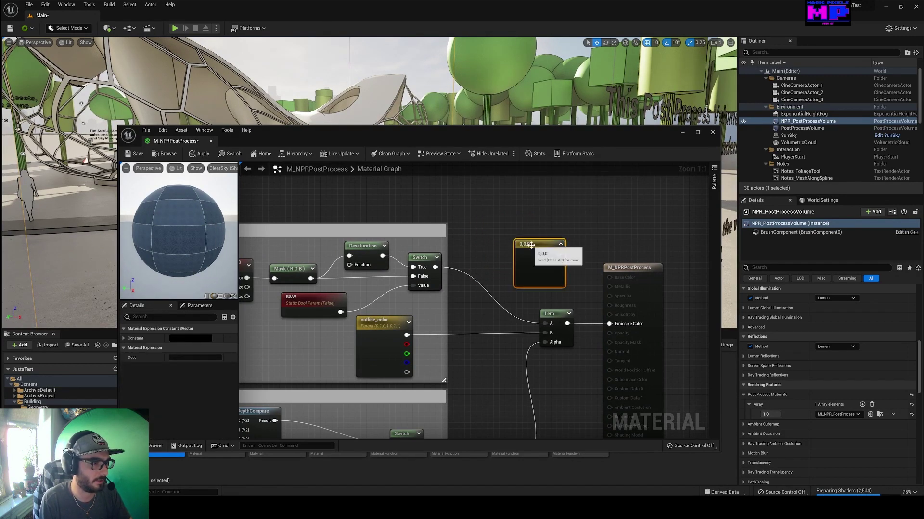
left_click_drag(536, 244, 506, 239)
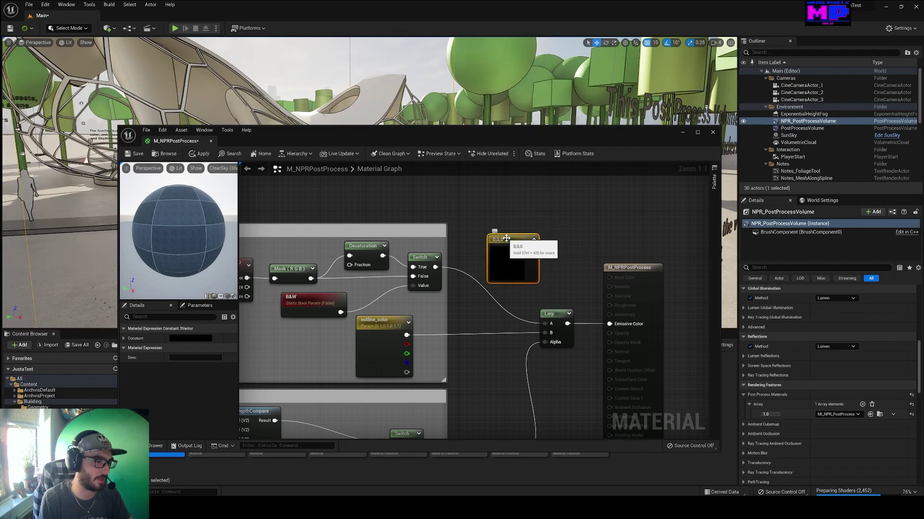
double_click(502, 259)
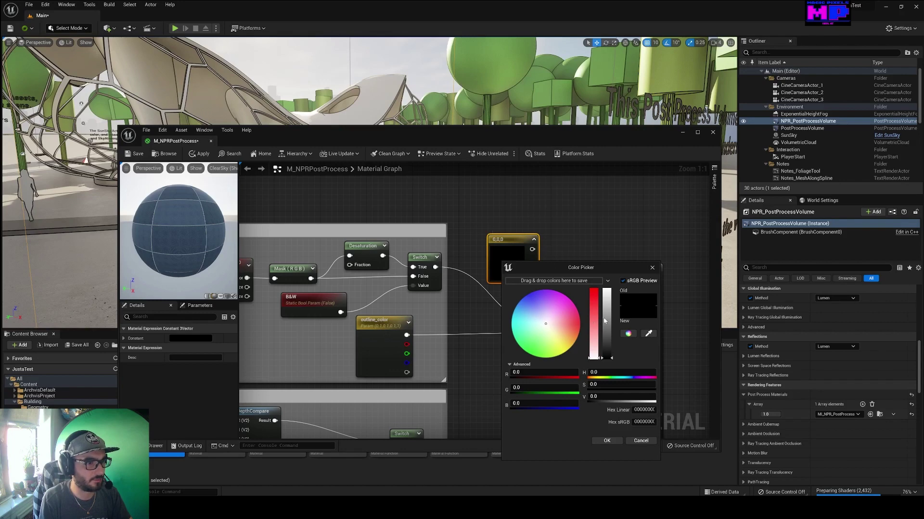
left_click_drag(605, 321, 606, 290)
left_click(606, 441)
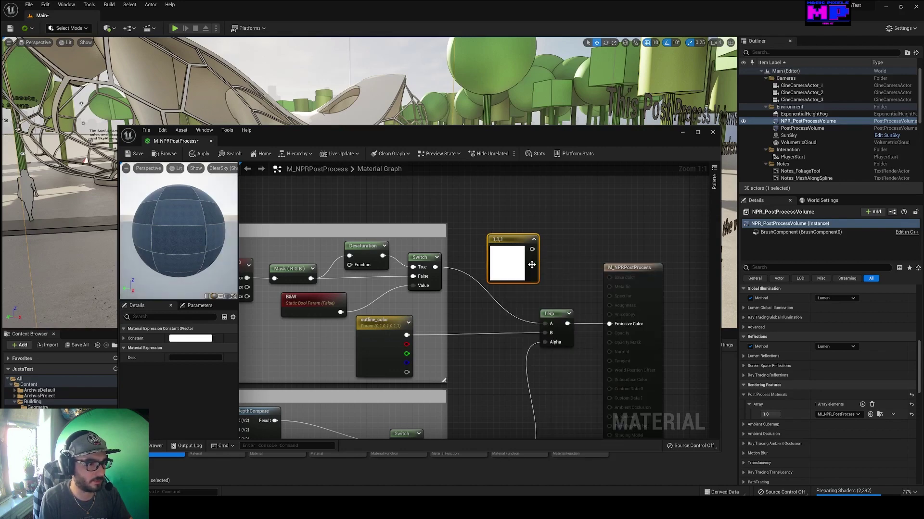
Connect the white constant to the Lerp node's A input in place of the Colors group's Switch, and save the material
right_click_drag(535, 264, 554, 265)
left_click(463, 241)
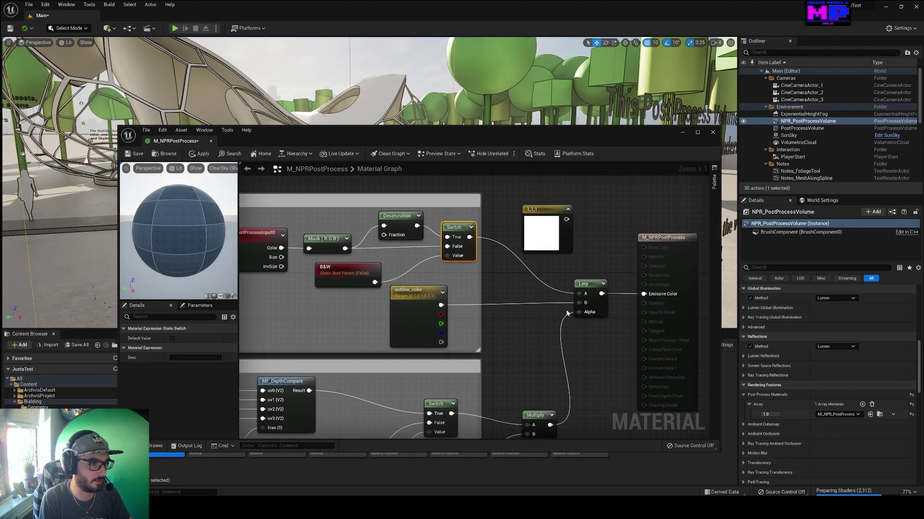
right_click_drag(495, 414, 546, 369)
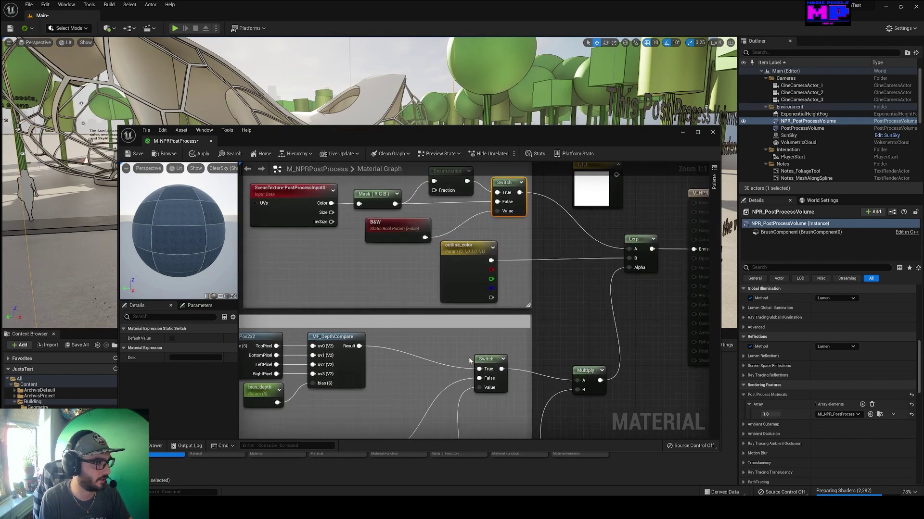
scroll(469, 358, "down", 3)
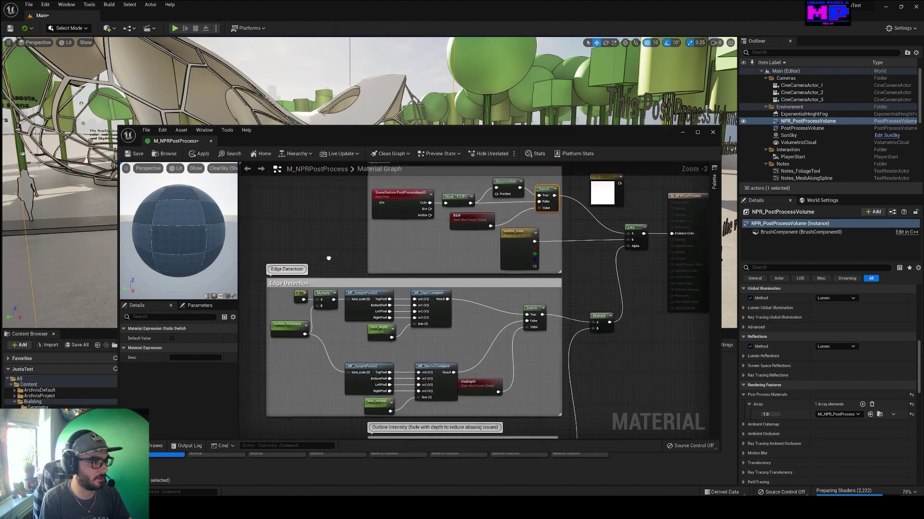
scroll(570, 269, "up", 4)
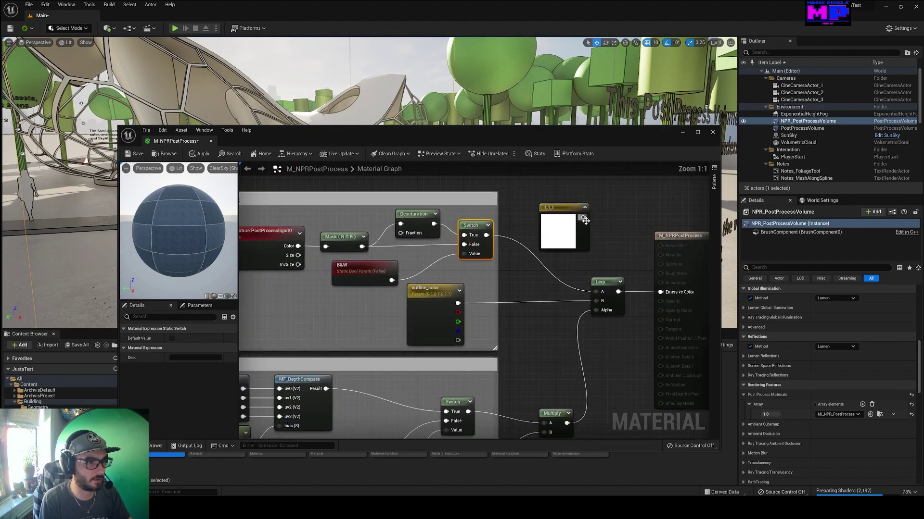
left_click_drag(583, 217, 597, 291)
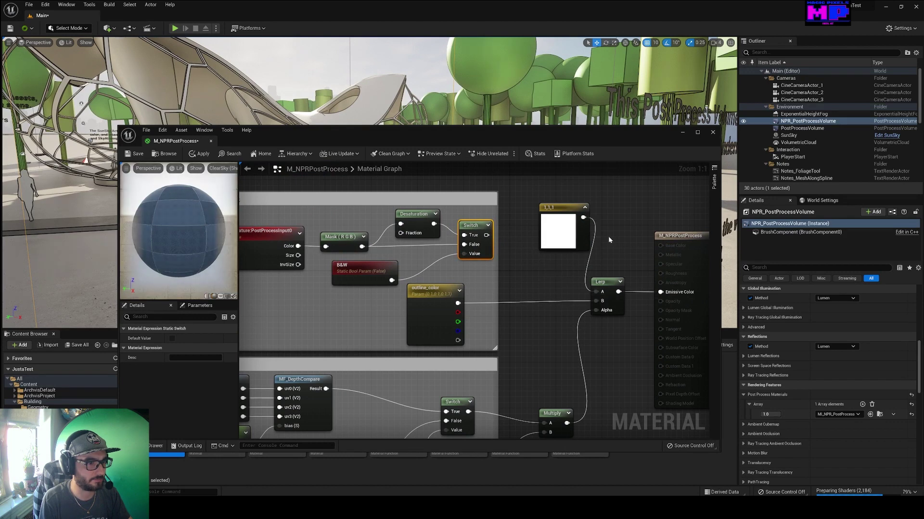
left_click_drag(568, 208, 555, 230)
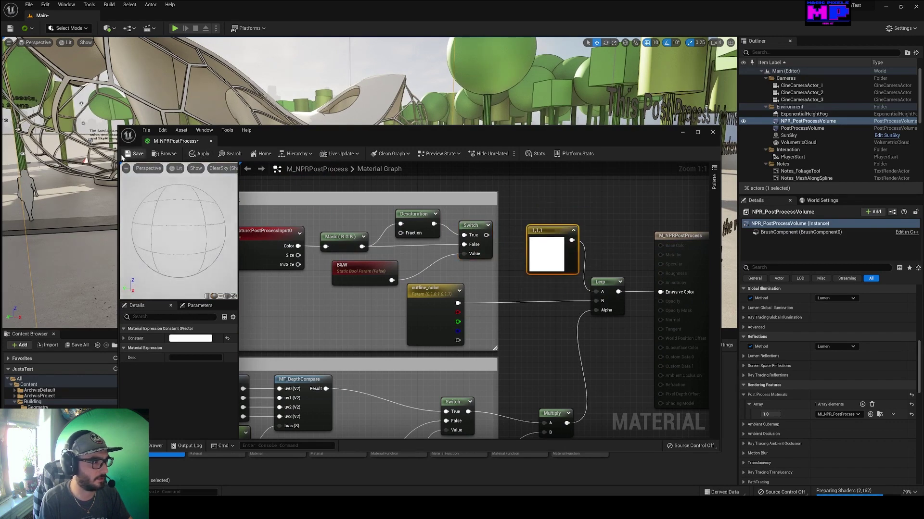
key("ctrl+s")
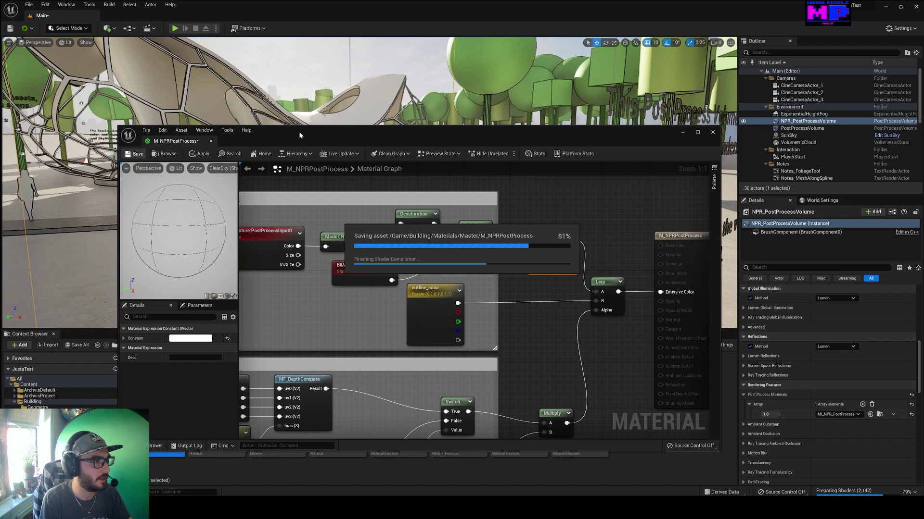
Uncover the level viewport and examine how the pavilion, trees and figures look with the white base color and outlines
left_click_drag(311, 133, 281, 262)
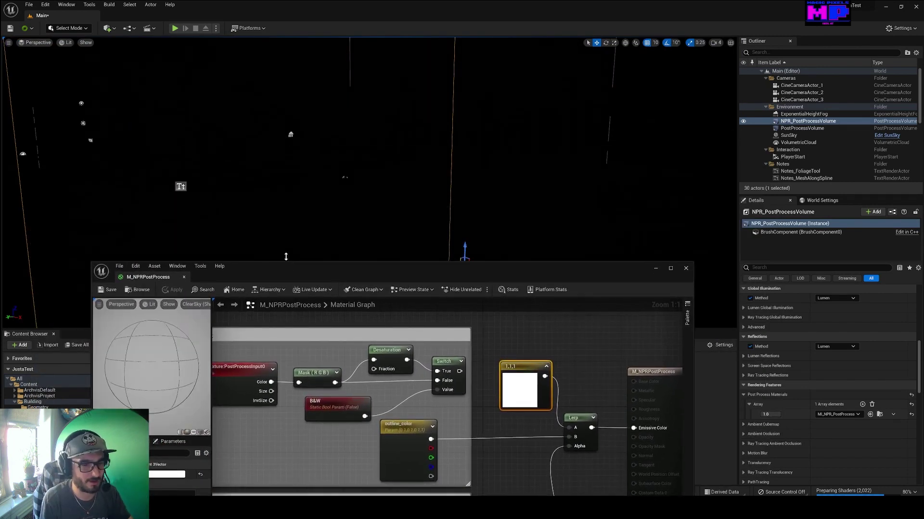
right_click_drag(369, 183, 334, 160)
key("s")
key("s")
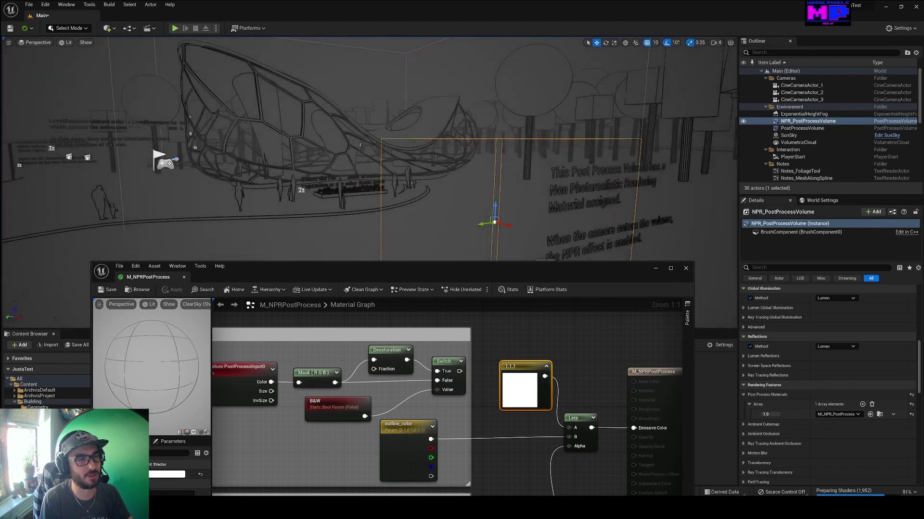
key("w")
mouse_move(387, 192)
right_mouse_down()
mouse_move(366, 196)
mouse_move(372, 185)
right_mouse_up()
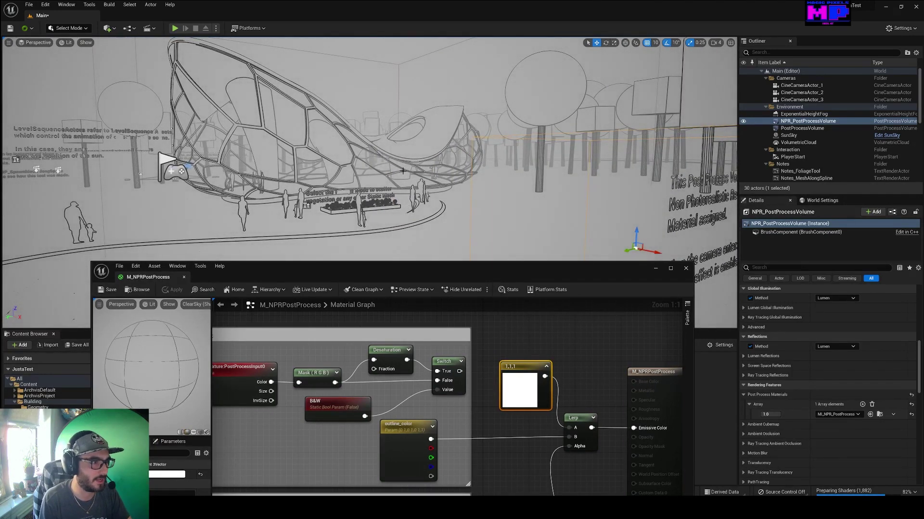
mouse_move(403, 169)
right_mouse_down()
mouse_move(378, 152)
mouse_move(382, 161)
mouse_move(431, 166)
mouse_move(404, 159)
right_mouse_up()
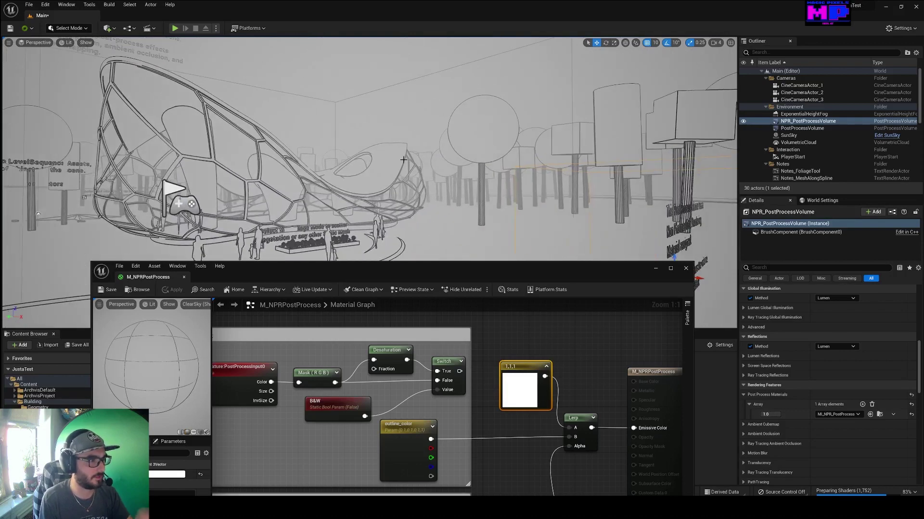
left_click_drag(474, 269, 493, 268)
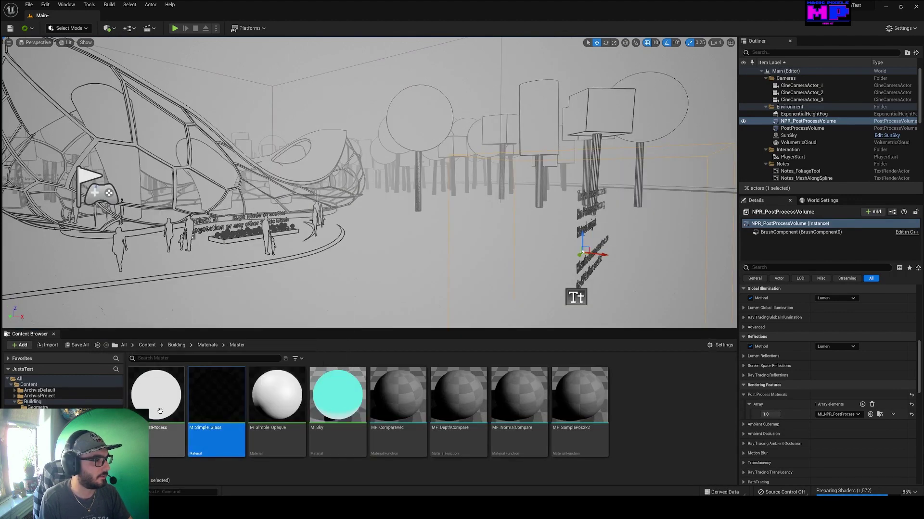
Reopen M_NPRPostProcess from the Master materials folder, review its whole graph and close it again
left_click(163, 393)
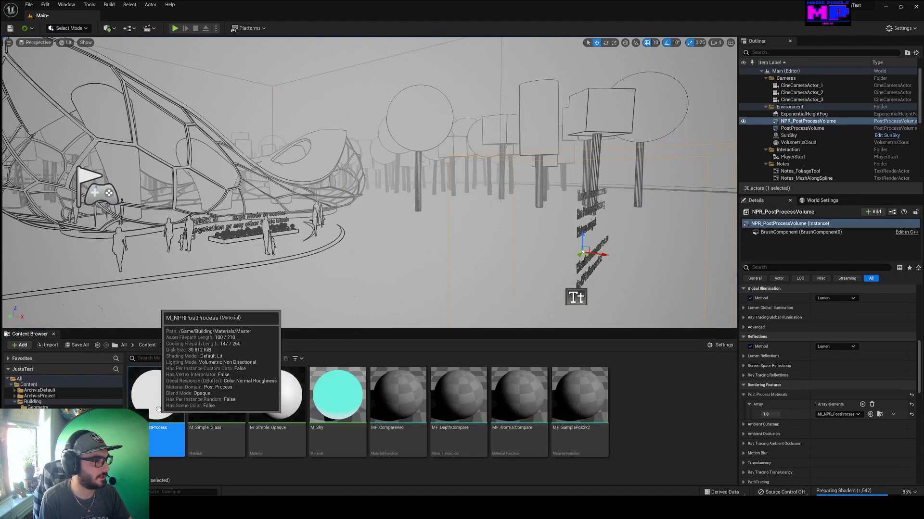
right_click(169, 391)
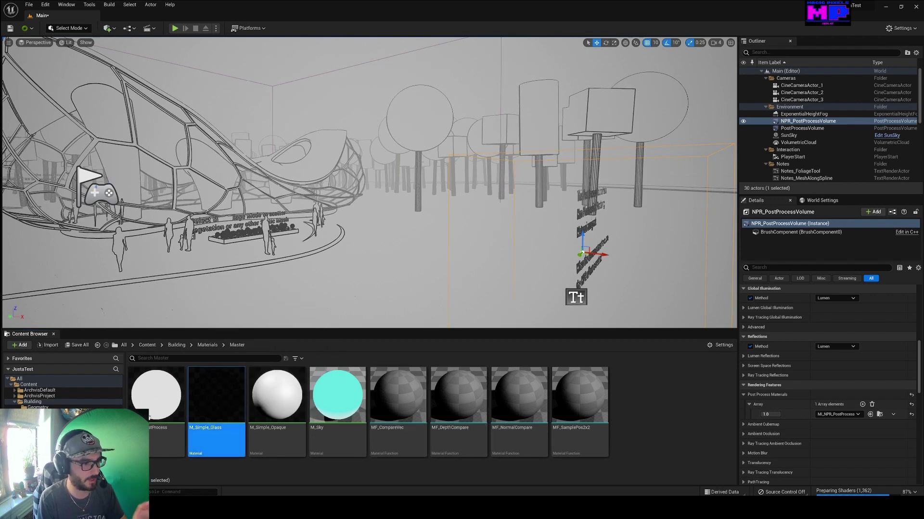
left_click(159, 403)
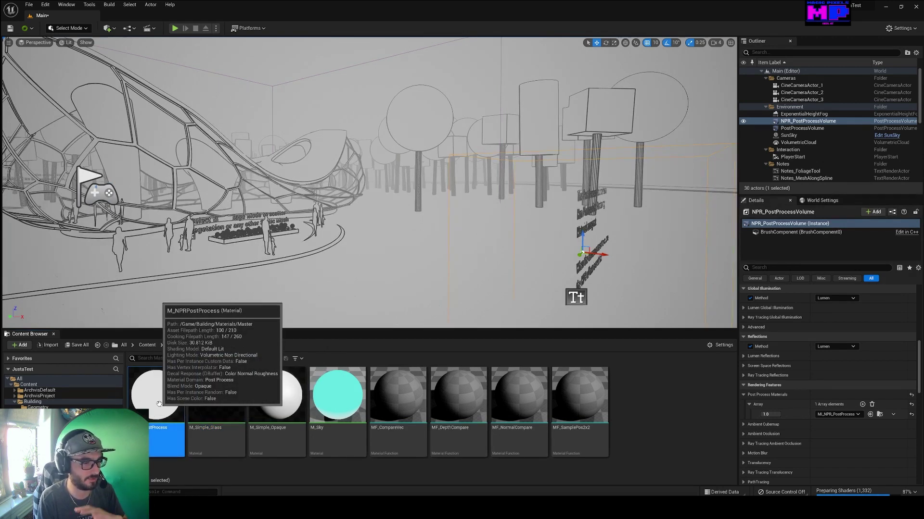
double_click(158, 403)
left_click_drag(445, 262, 553, 128)
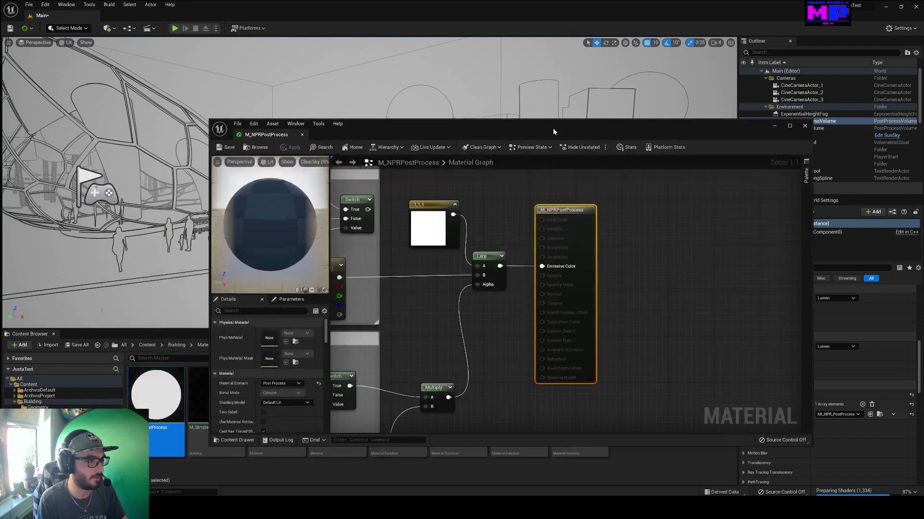
scroll(569, 278, "down", 6)
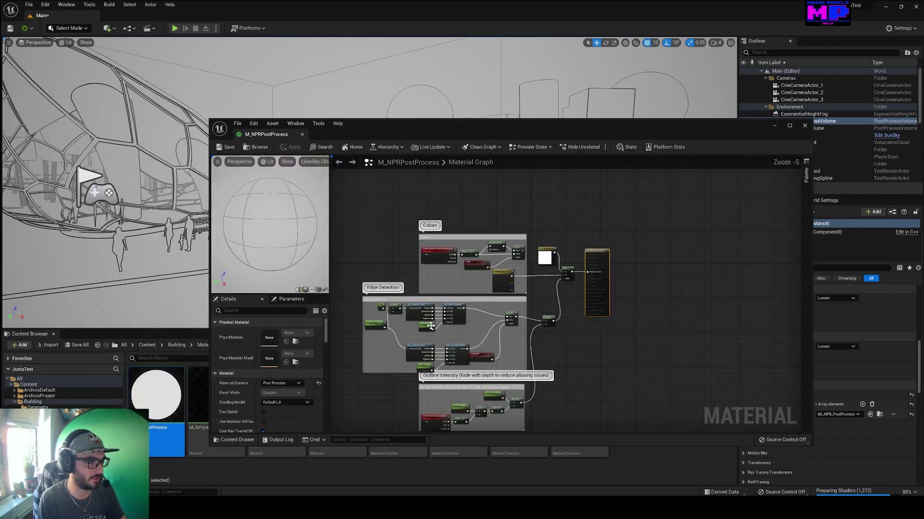
left_click(805, 125)
Look up the Migrate option among the asset actions of the M_NPRPostProcess material, without running it
right_click(160, 396)
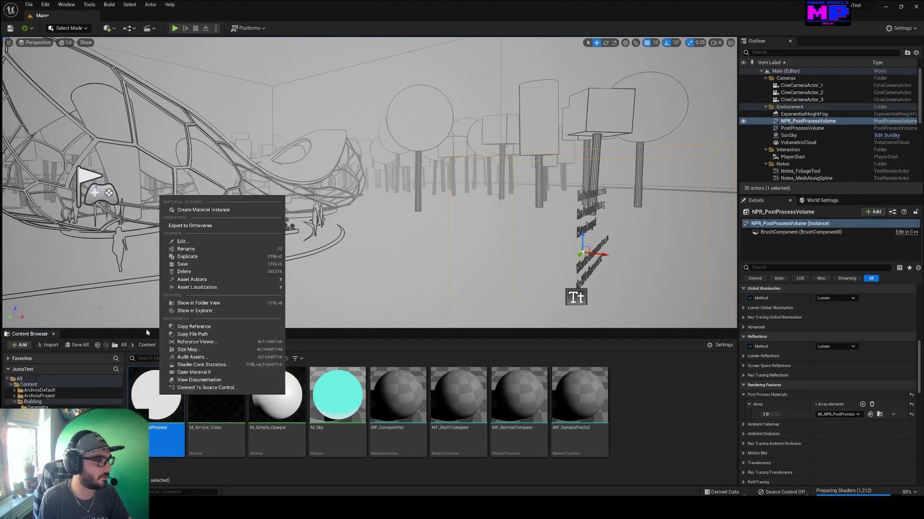
mouse_move(268, 281)
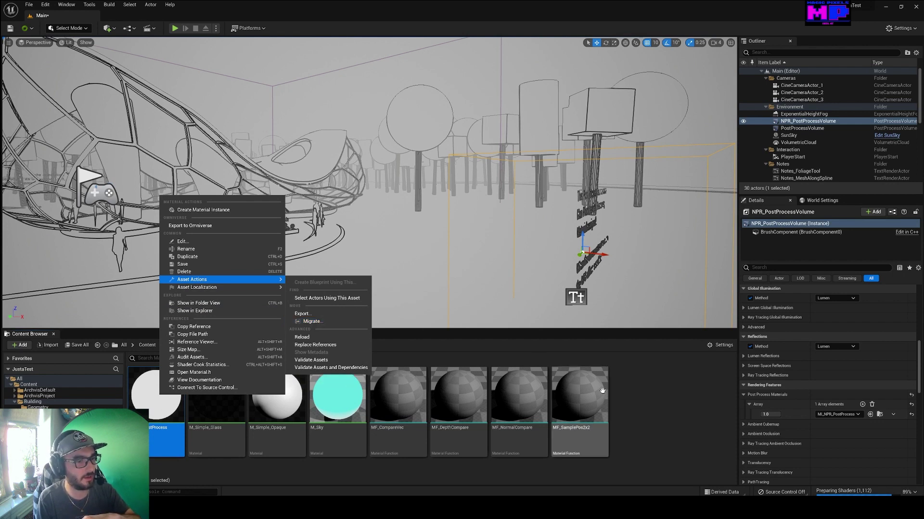
left_click(649, 404)
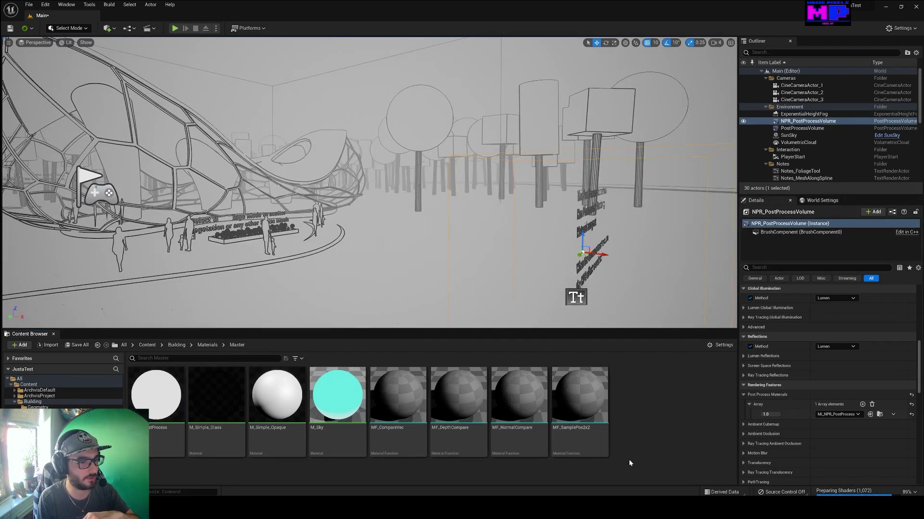
Switch to the Experience project in the other Unreal Editor and view the NPR effect on the dome scene from farther back
mouse_move(628, 507)
mouse_move(598, 510)
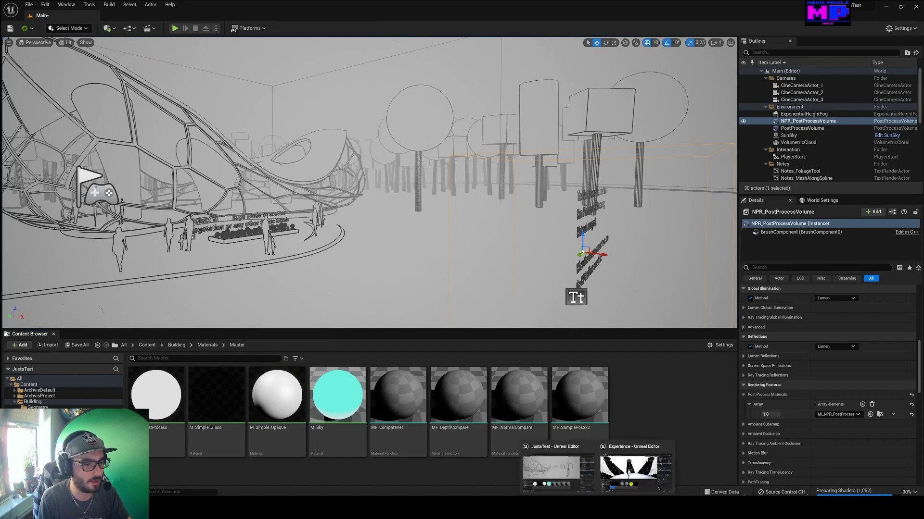
left_click(633, 457)
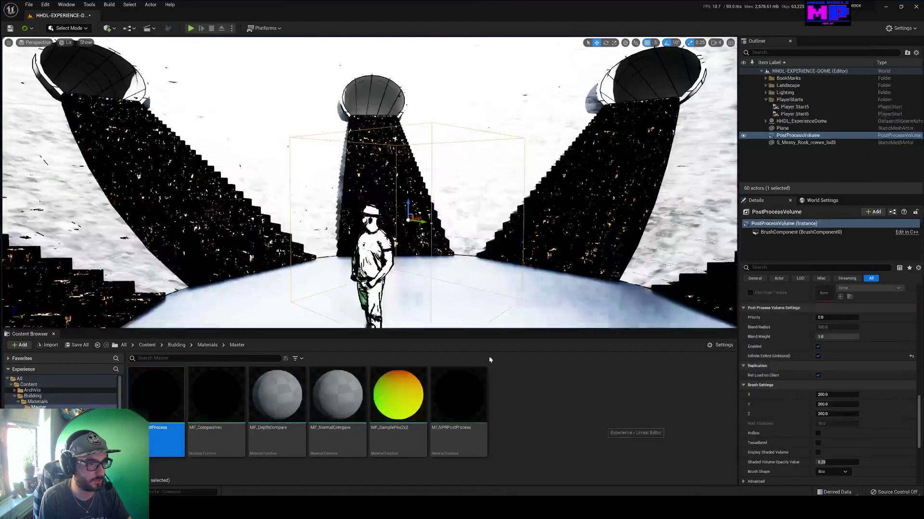
mouse_move(447, 193)
right_mouse_down()
mouse_move(432, 210)
mouse_move(441, 174)
mouse_move(445, 192)
right_mouse_up()
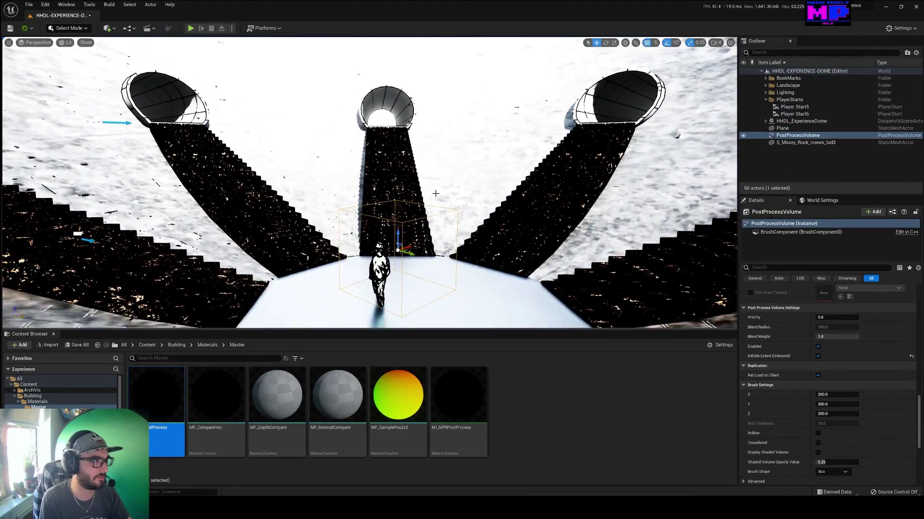
Examine the dome scene and look through the PostProcessVolume's settings up to its Post Process Materials array
mouse_move(429, 210)
right_mouse_down()
mouse_move(435, 190)
mouse_move(525, 169)
mouse_move(481, 212)
mouse_move(495, 164)
mouse_move(424, 212)
right_mouse_up()
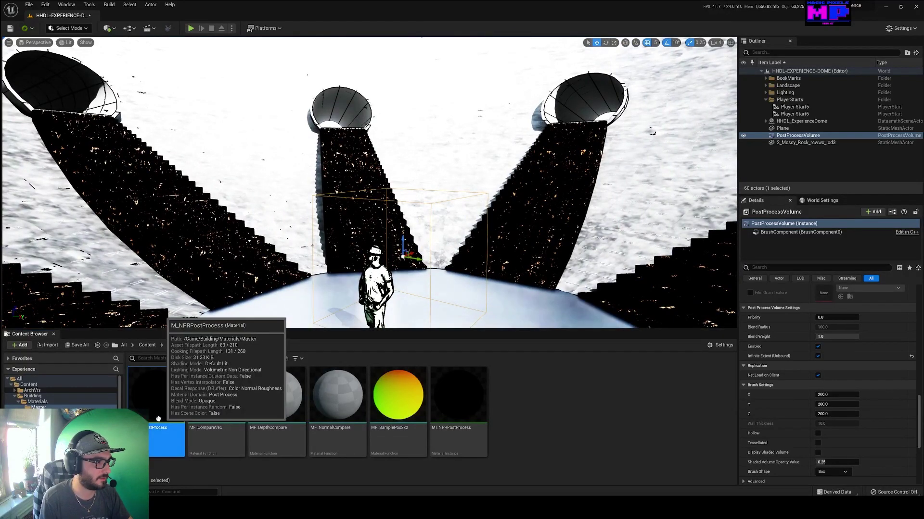
right_click_drag(290, 304, 297, 288)
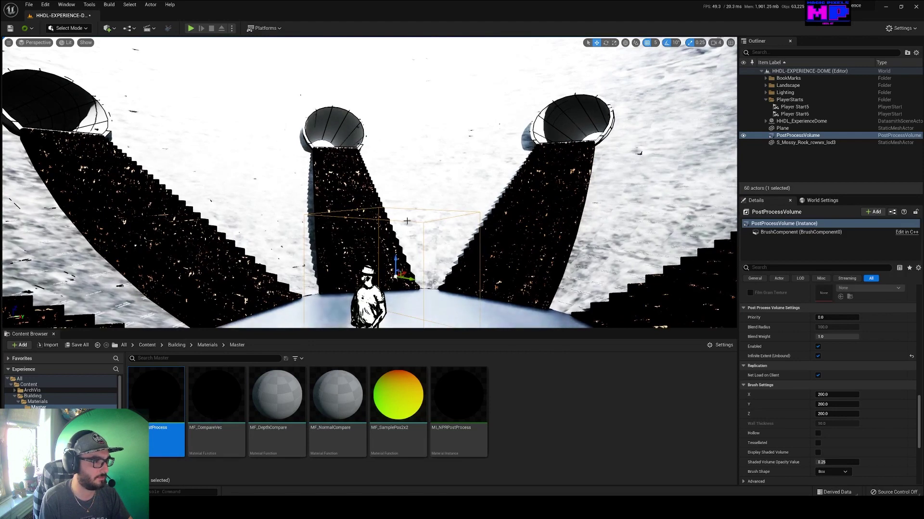
left_click(458, 399)
scroll(844, 407, "down", 3)
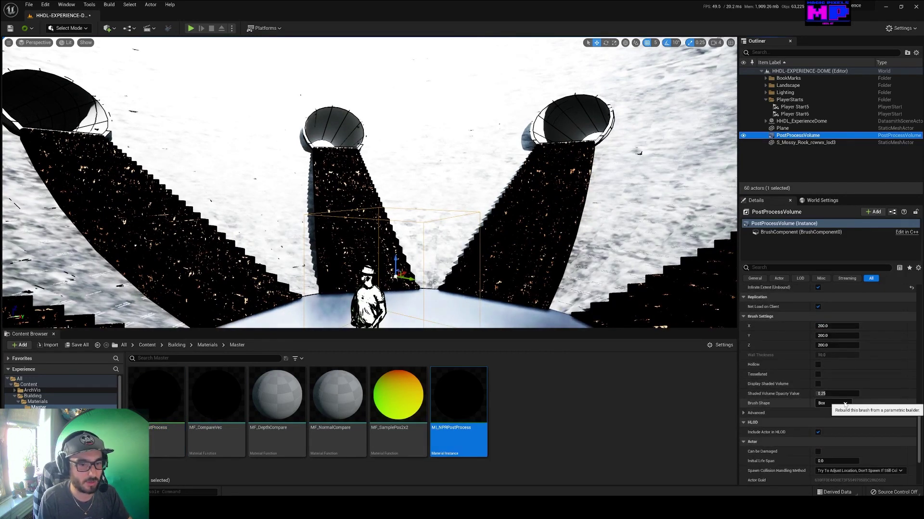
scroll(844, 406, "down", 3)
scroll(843, 406, "up", 6)
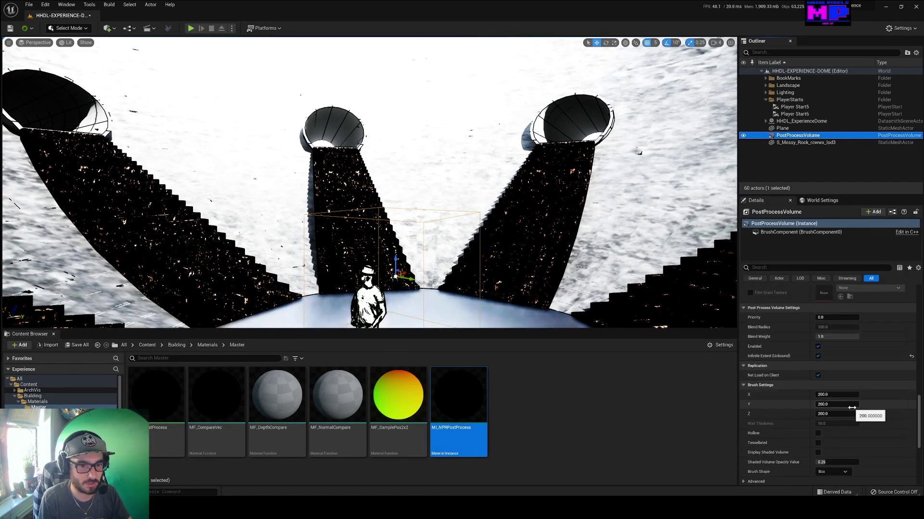
scroll(852, 407, "down", 6)
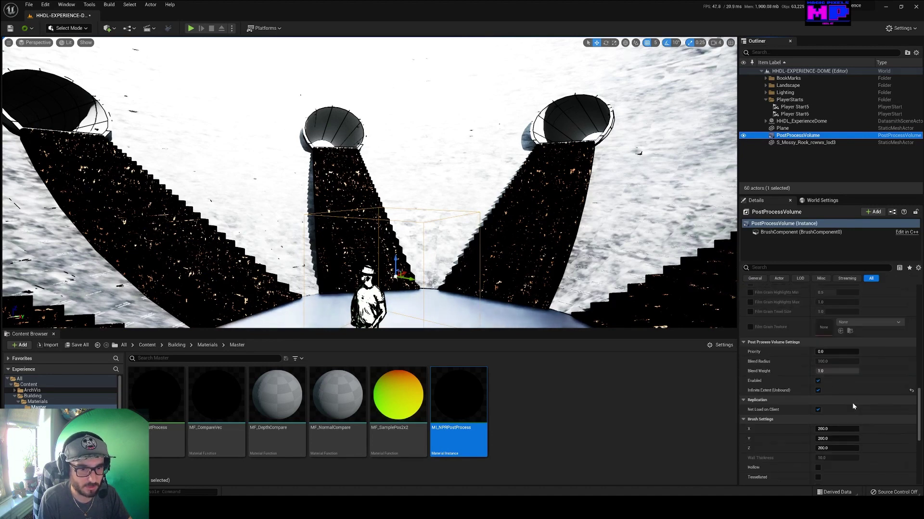
scroll(847, 399, "up", 8)
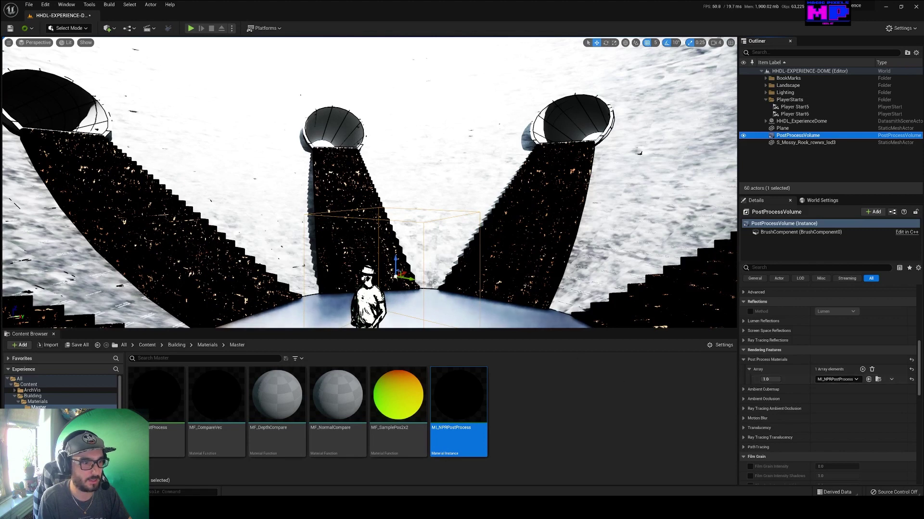
right_click_drag(462, 260, 449, 292)
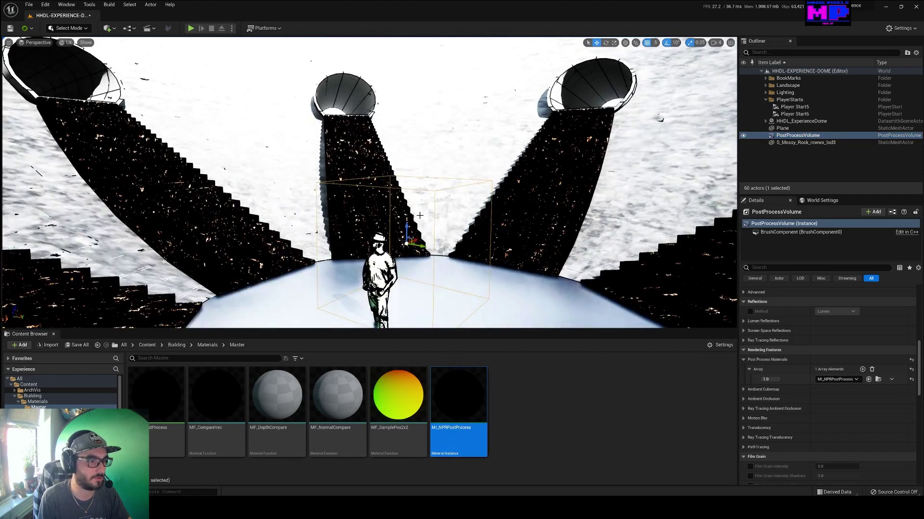
Try lowering OutlineRange to about 377 in the MI_NPRPostProcess instance, check the dome scene, and undo the change
left_click_drag(923, 177, 349, 168)
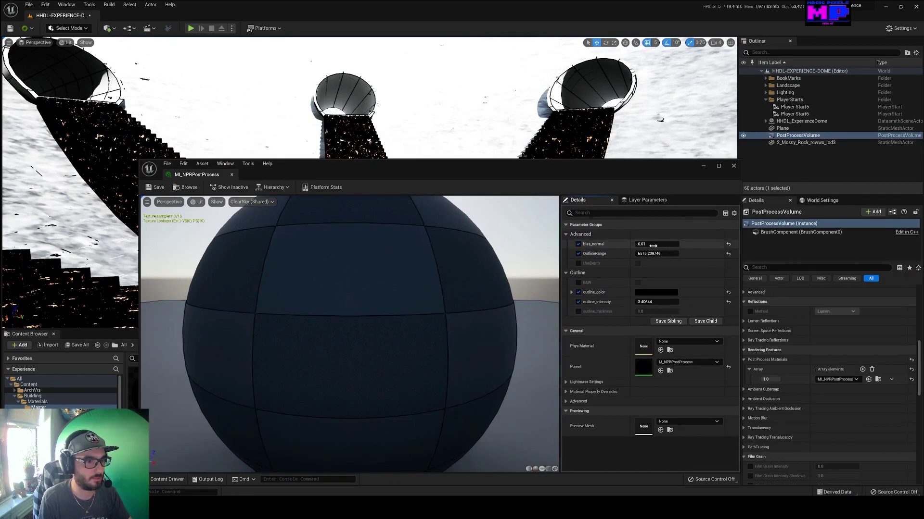
left_click_drag(618, 177, 530, 247)
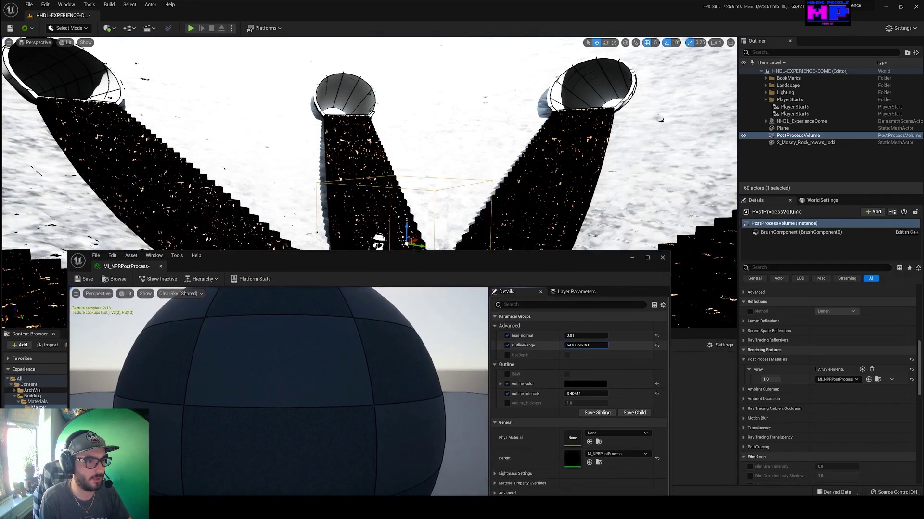
left_click_drag(585, 345, 555, 345)
right_click_drag(369, 144, 369, 158)
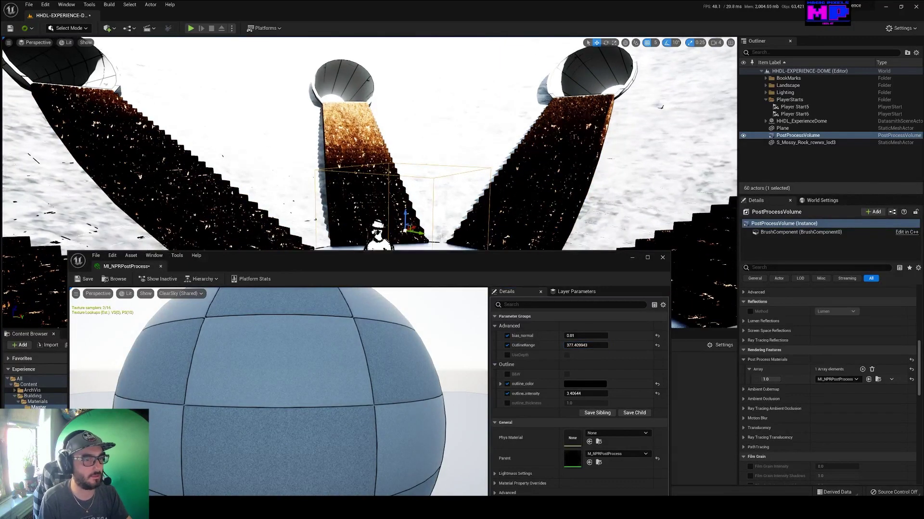
key("ctrl+z")
In the M_NPRPostProcess graph, connect the white 1,1,1 constant to the Lerp's A input, reposition the constant and save the material
left_click_drag(568, 265, 738, 66)
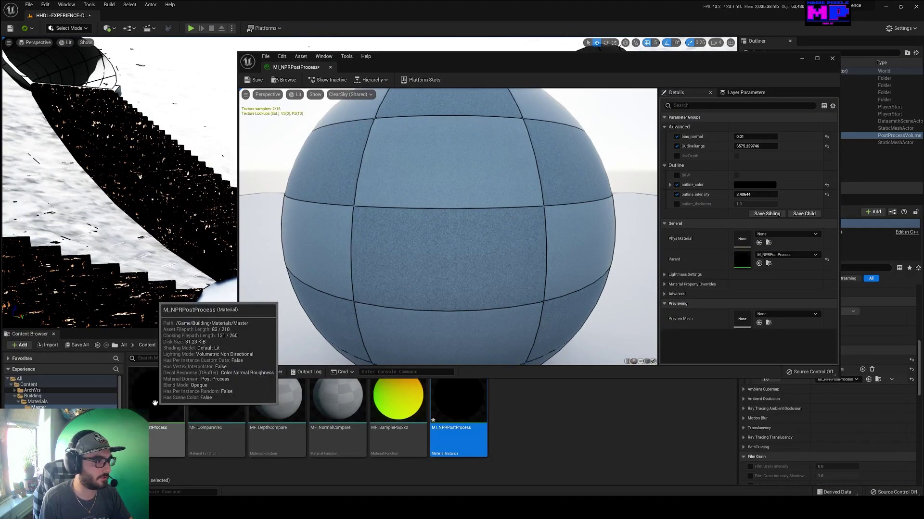
double_click(171, 456)
right_click_drag(456, 182, 525, 250)
right_click_drag(216, 209, 350, 204)
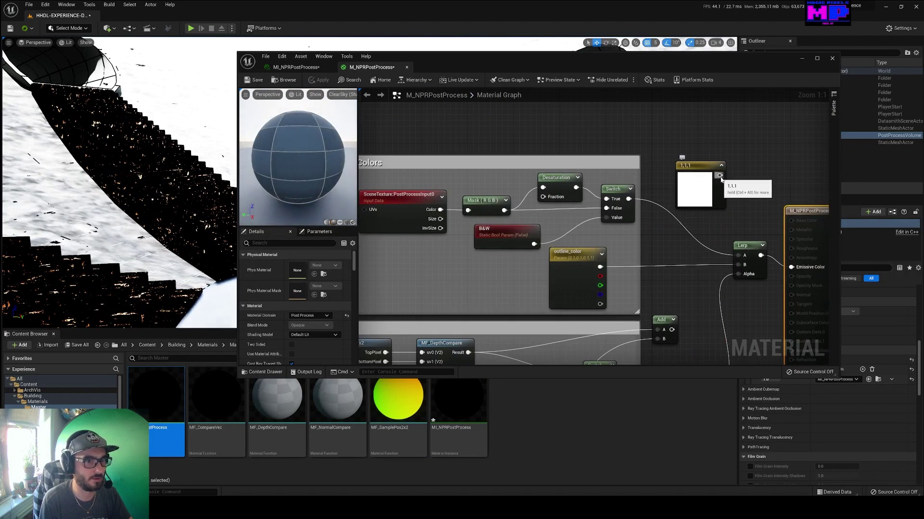
left_click_drag(720, 177, 739, 255)
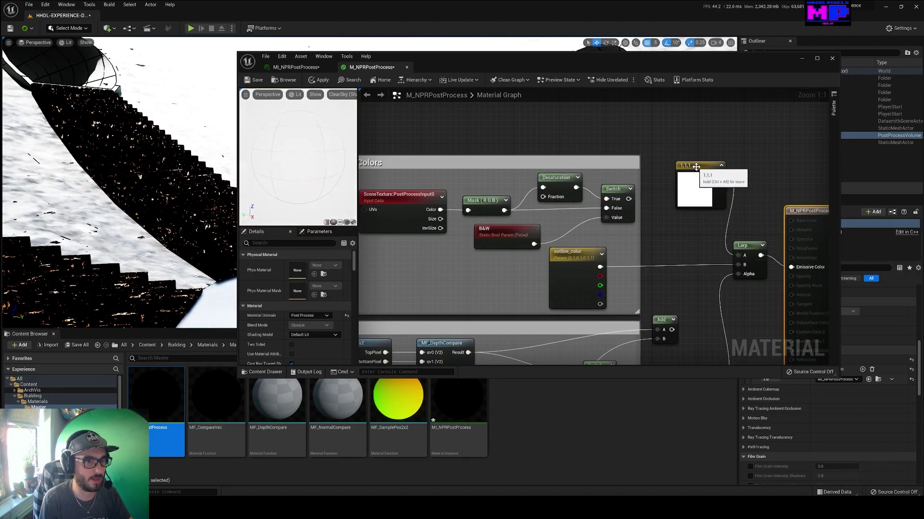
left_click_drag(697, 170, 685, 194)
right_click_drag(738, 167, 677, 176)
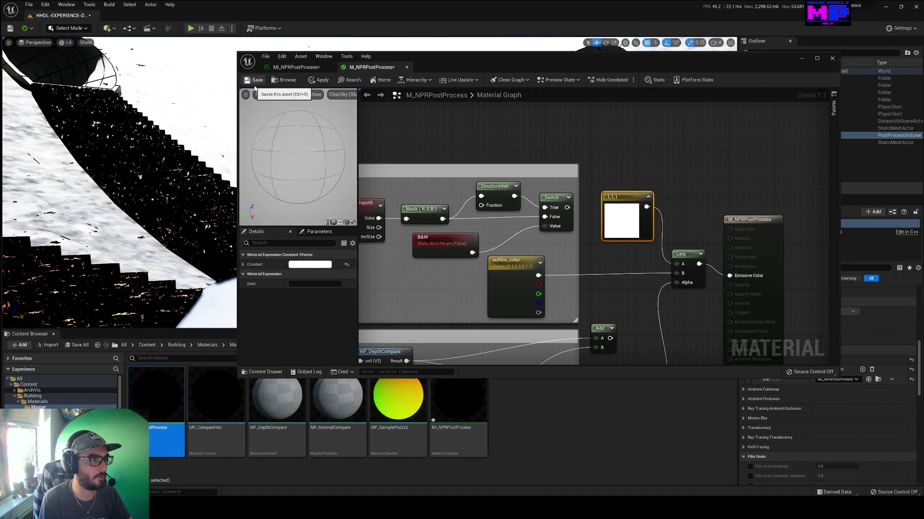
left_click(254, 90)
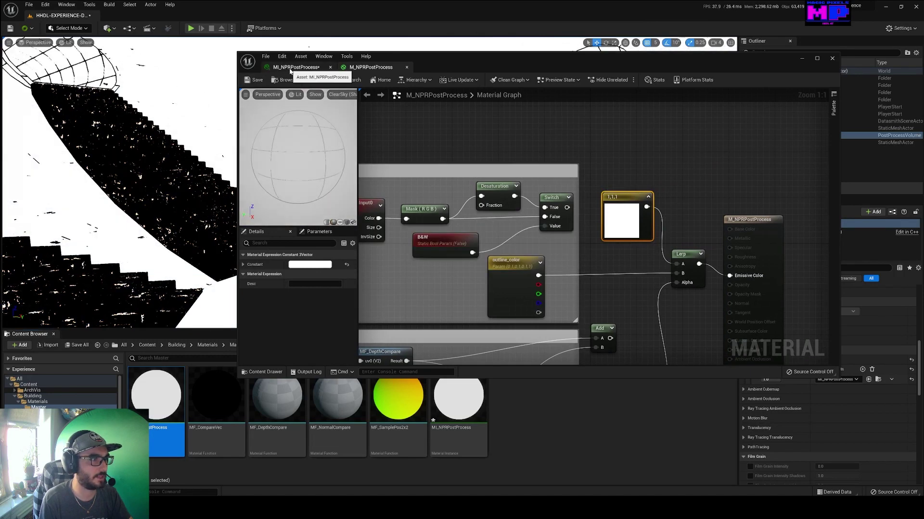
Uncover the level viewport and examine the stairs and figure drawn with the white base color
left_click_drag(514, 65, 412, 330)
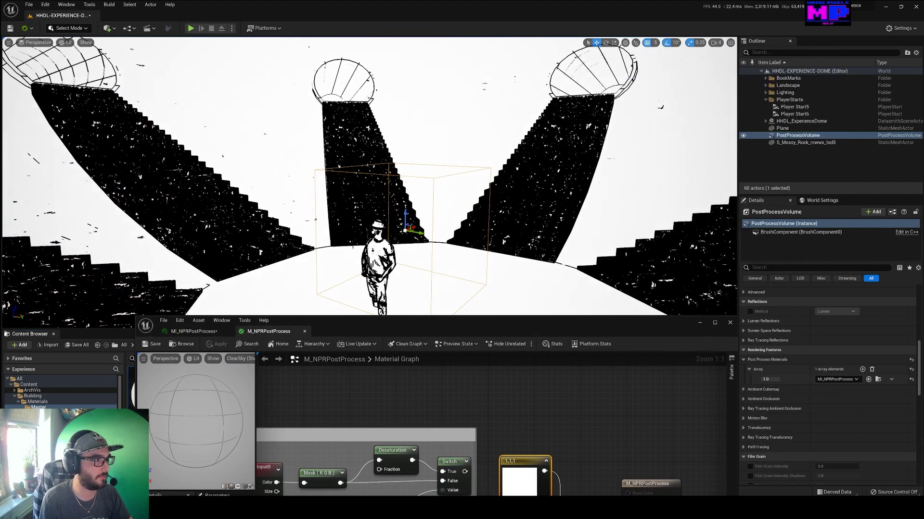
left_click_drag(366, 323, 472, 256)
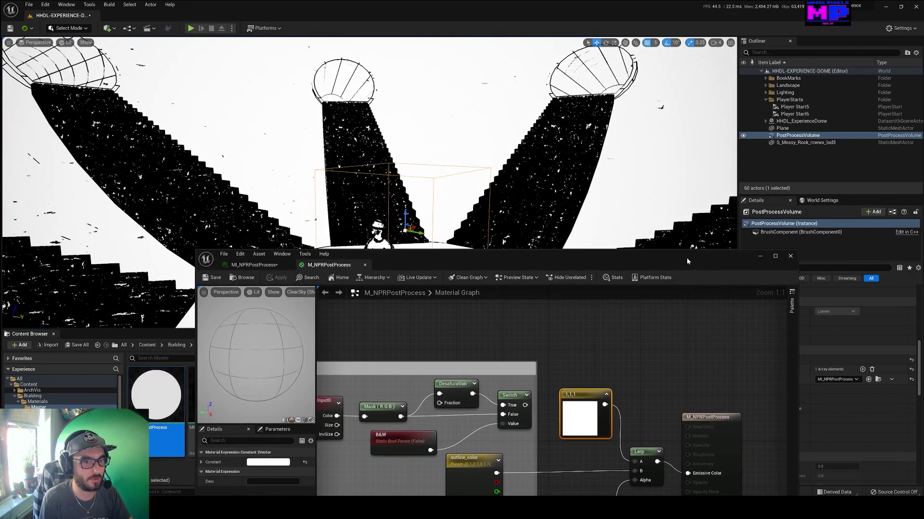
left_click_drag(690, 260, 923, 209)
mouse_move(489, 173)
right_mouse_down()
mouse_move(501, 144)
mouse_move(469, 163)
mouse_move(488, 172)
right_mouse_up()
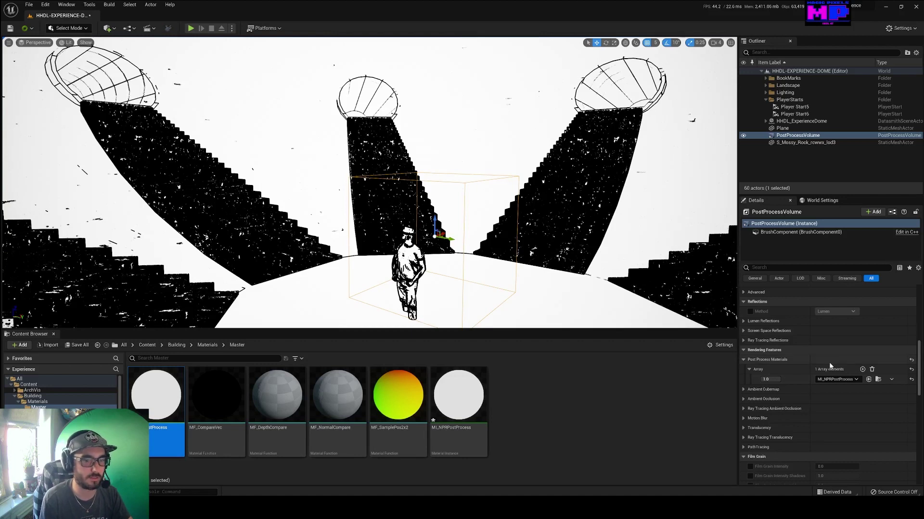
Review the PostProcessVolume's Exposure settings and its Temperature and Global color grading values
scroll(827, 368, "up", 10)
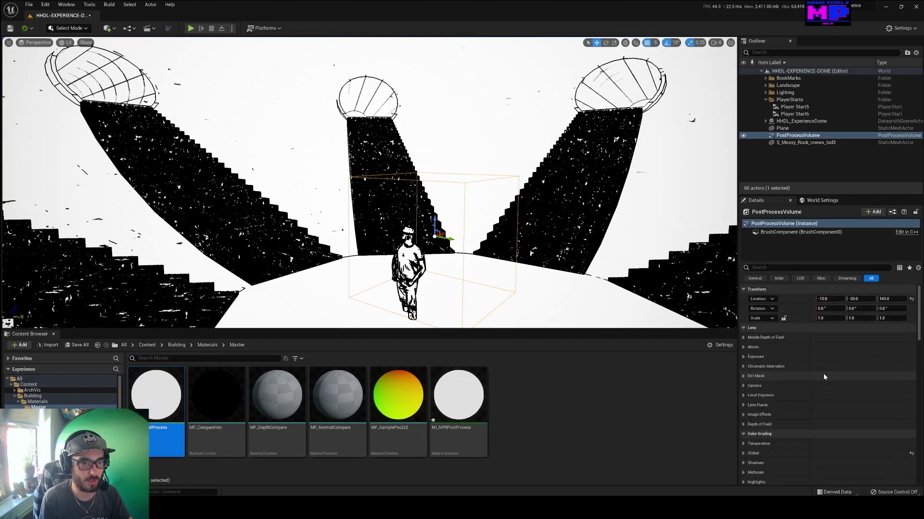
left_click(743, 356)
scroll(765, 391, "down", 2)
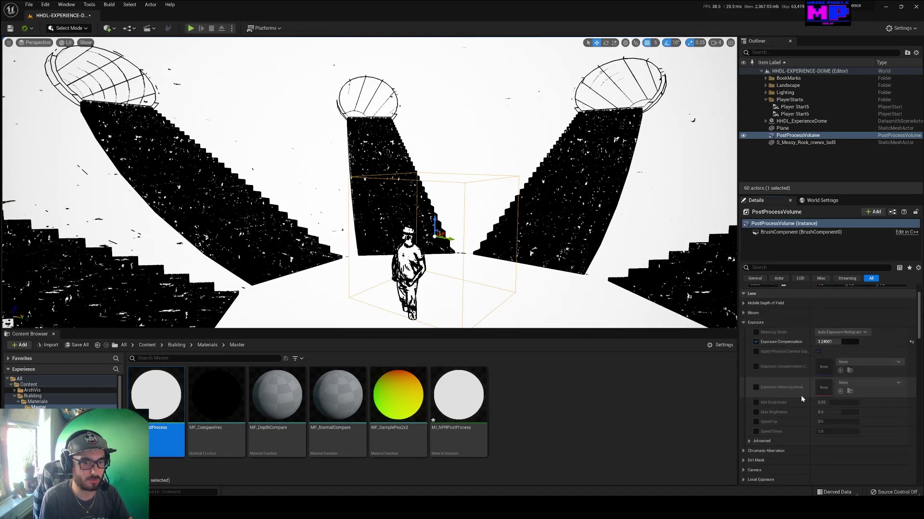
scroll(797, 391, "down", 3)
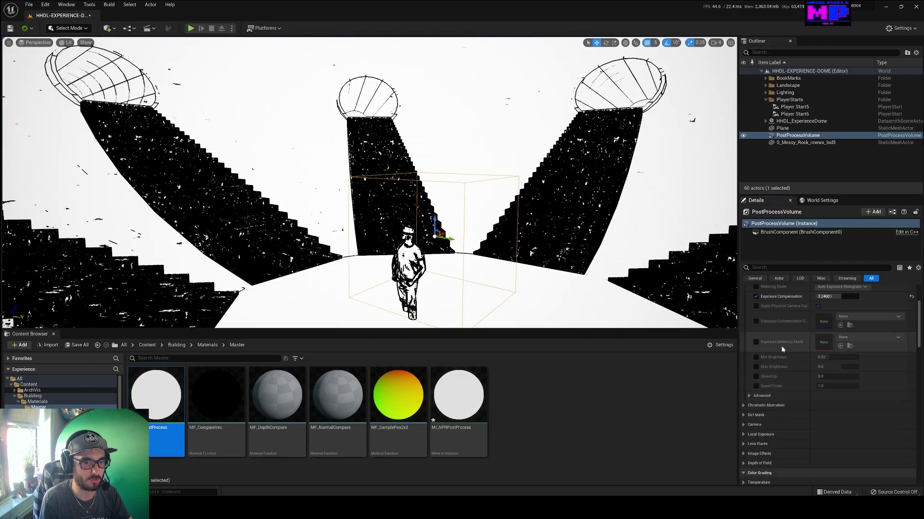
mouse_move(598, 277)
right_mouse_down()
mouse_move(588, 262)
mouse_move(584, 270)
right_mouse_up()
left_click_drag(687, 291, 687, 291)
scroll(810, 380, "down", 6)
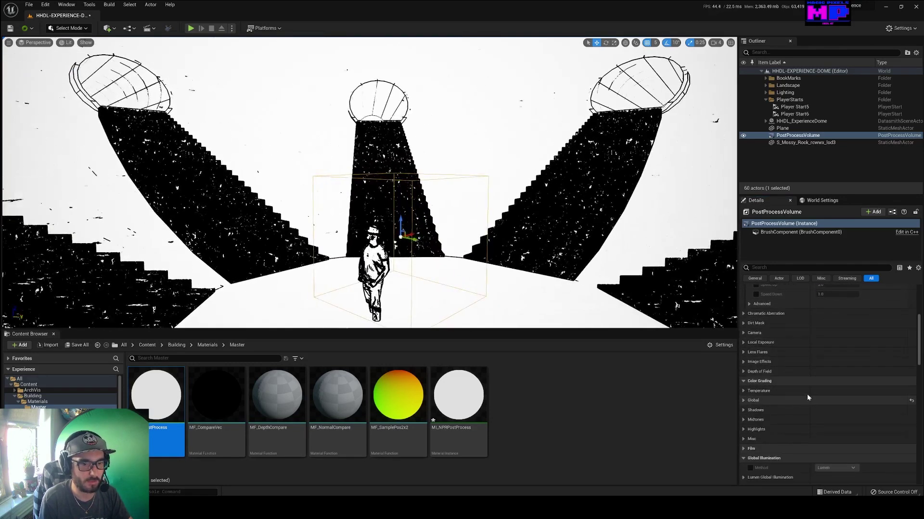
left_click(742, 391)
left_click(743, 430)
scroll(791, 401, "down", 4)
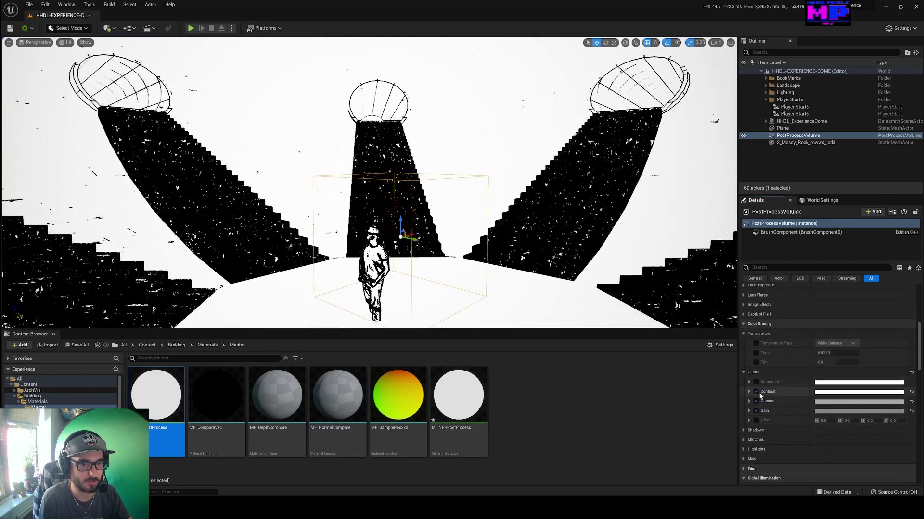
left_click(749, 401)
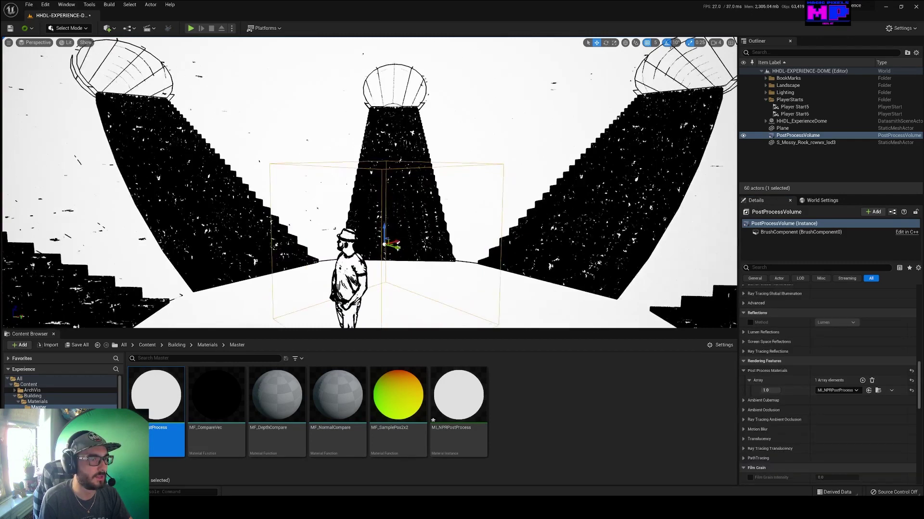
Hide the PostProcessVolume, inspect the original stair textures, and show it again to compare the dome scene with the NPR effect
right_click_drag(370, 182, 514, 182)
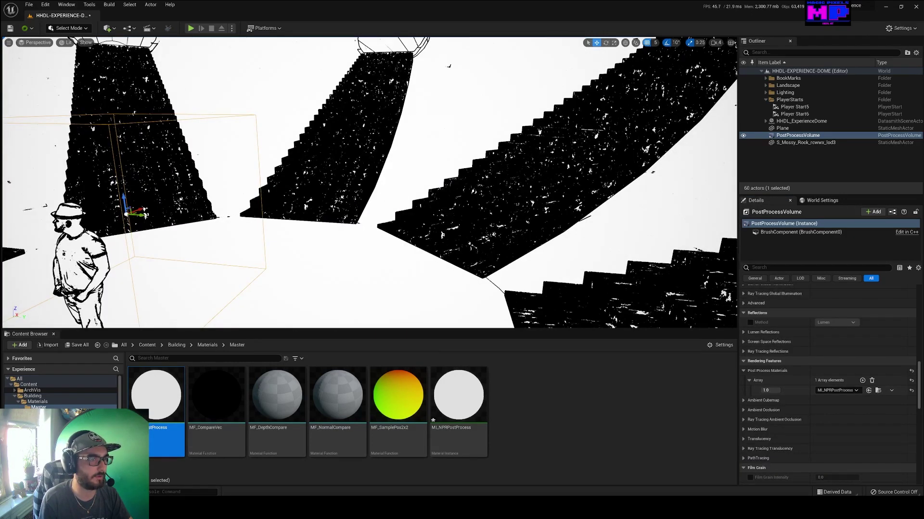
right_click_drag(345, 157, 298, 157)
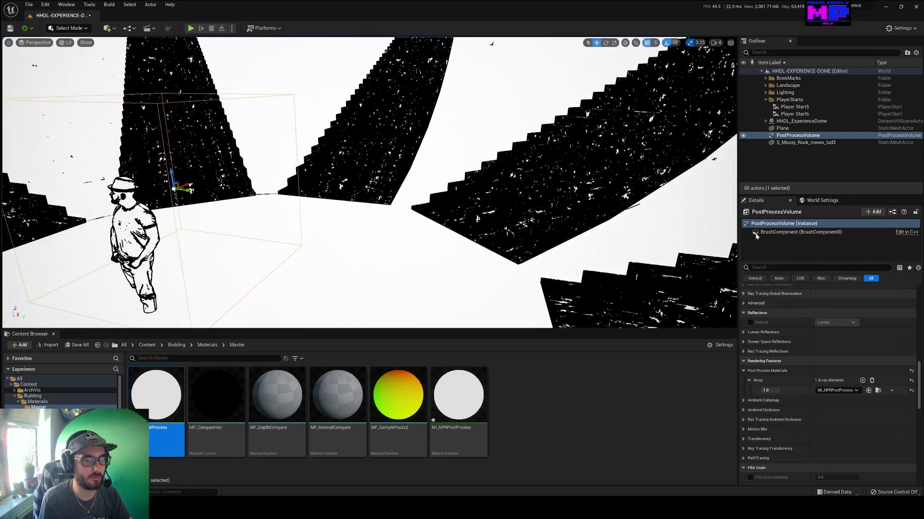
left_click(784, 137)
left_click(744, 138)
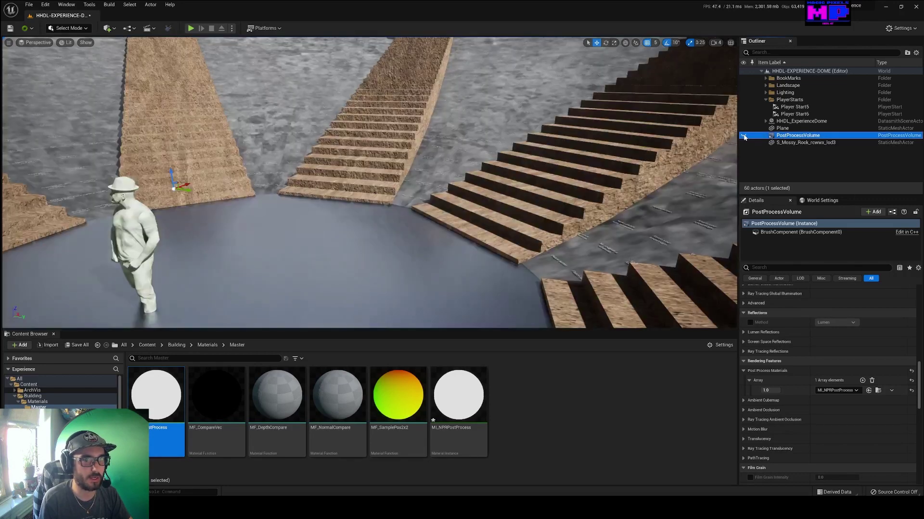
right_click_drag(366, 182, 296, 200)
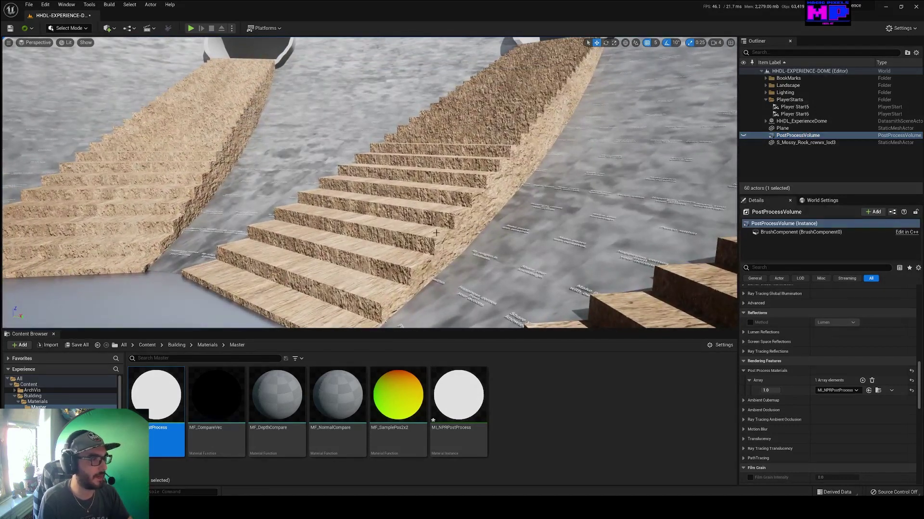
right_click_drag(452, 166, 402, 192)
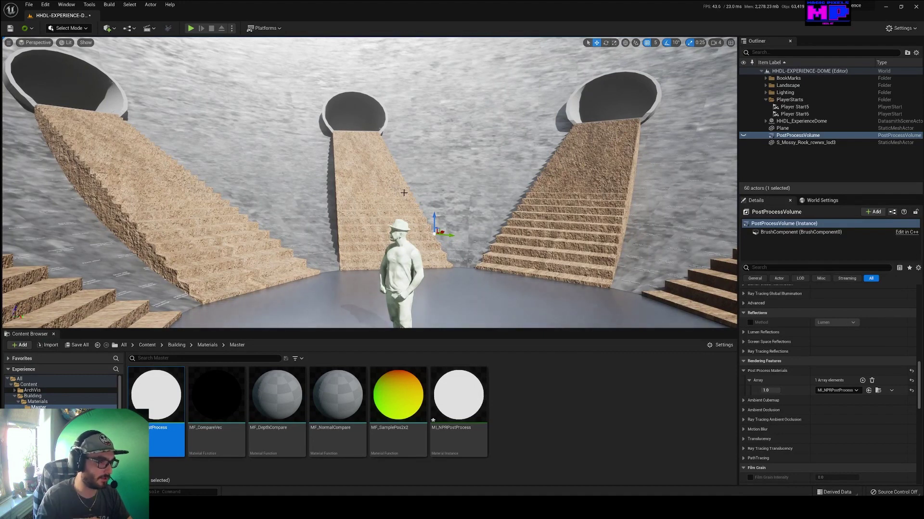
left_click(743, 135)
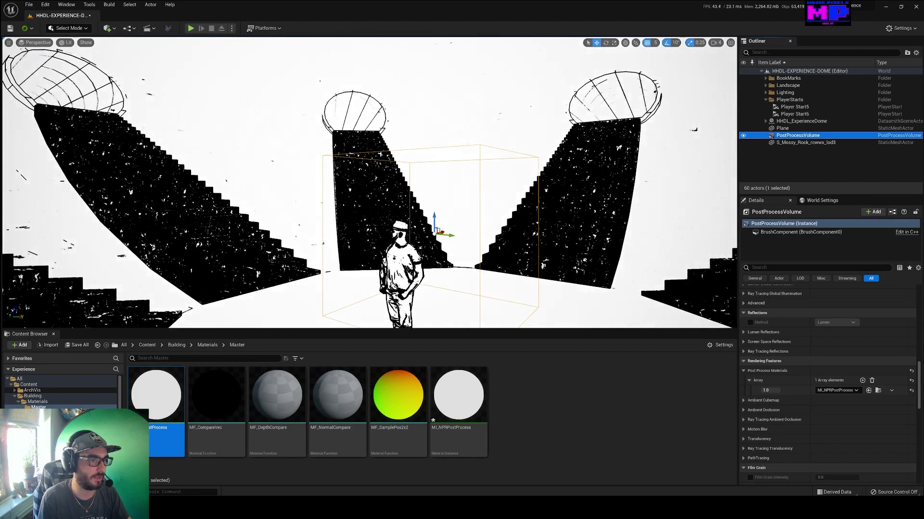
right_click_drag(369, 183, 302, 170)
key("s")
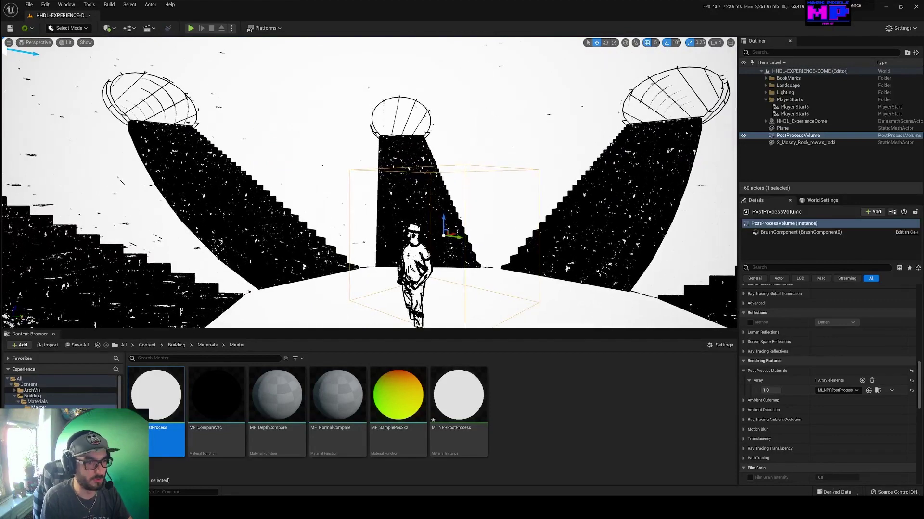
Set outline_intensity to 0.277301 in the MI_NPRPostProcess instance and uncover the viewport to check the fainter outlines
left_click_drag(923, 204, 548, 124)
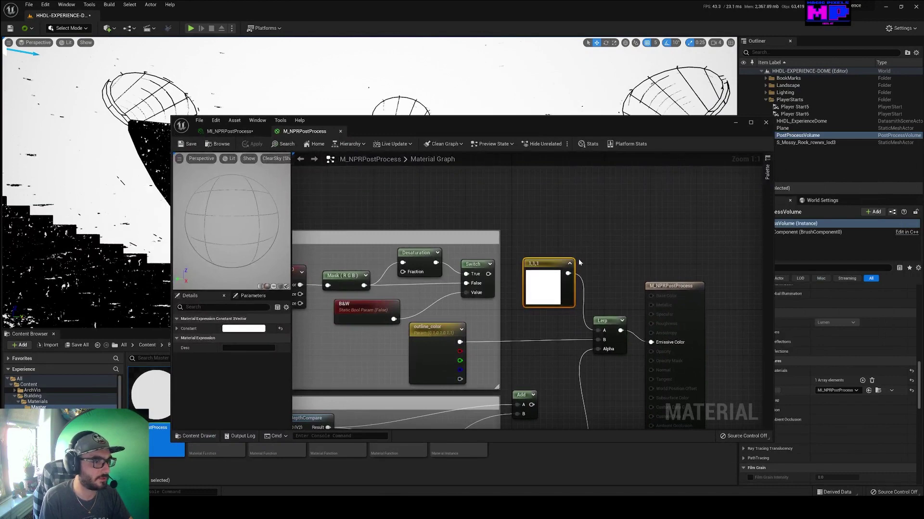
right_click_drag(581, 262, 606, 187)
right_click_drag(576, 308, 619, 264)
right_click_drag(607, 311, 638, 295)
left_click_drag(574, 130, 558, 141)
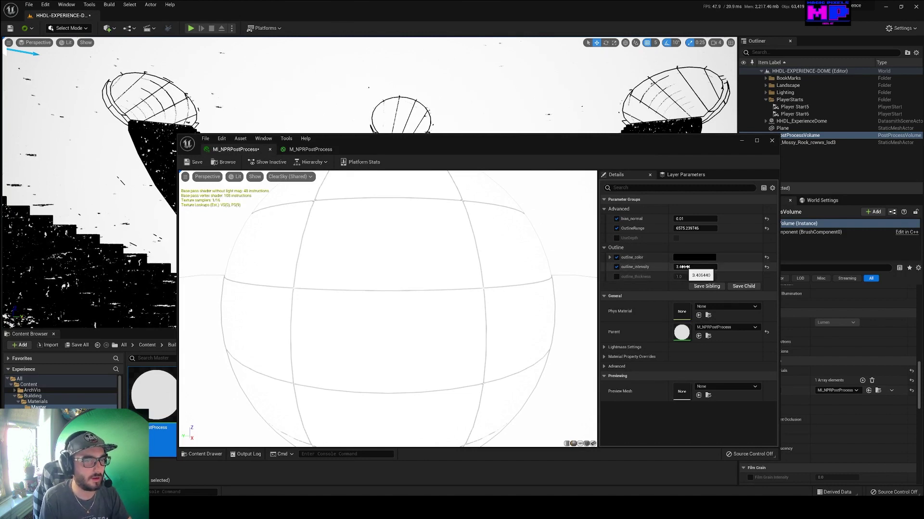
mouse_move(695, 267)
left_mouse_down()
mouse_move(739, 267)
mouse_move(673, 267)
mouse_move(684, 262)
left_mouse_up()
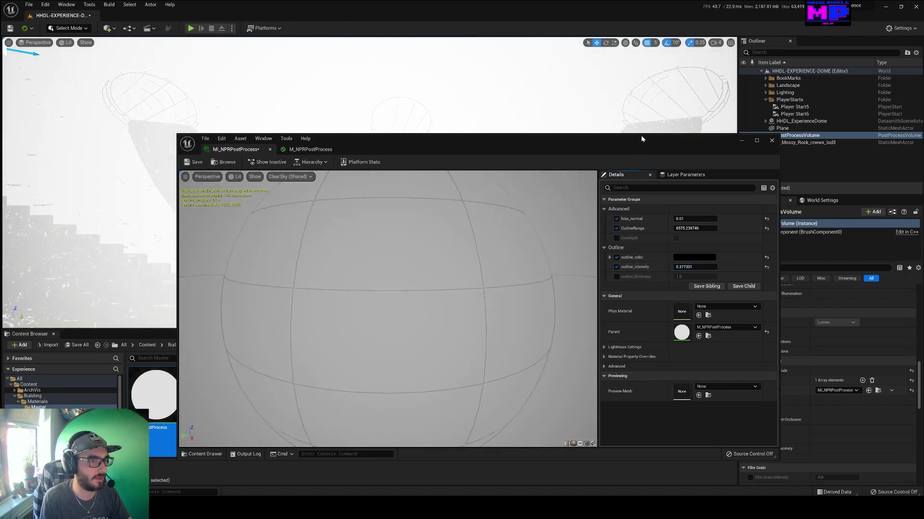
left_click_drag(640, 140, 539, 242)
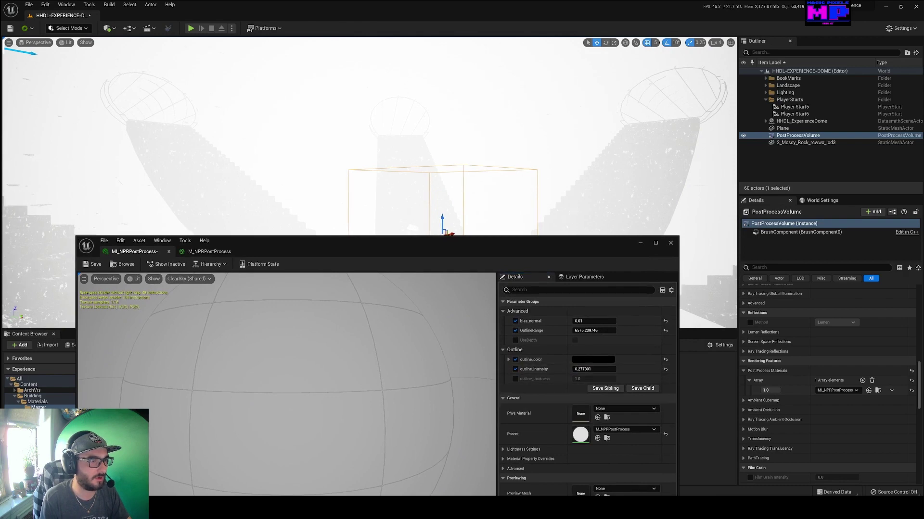
Undo the last outline_intensity edit in MI_NPRPostProcess
key("ctrl+z")
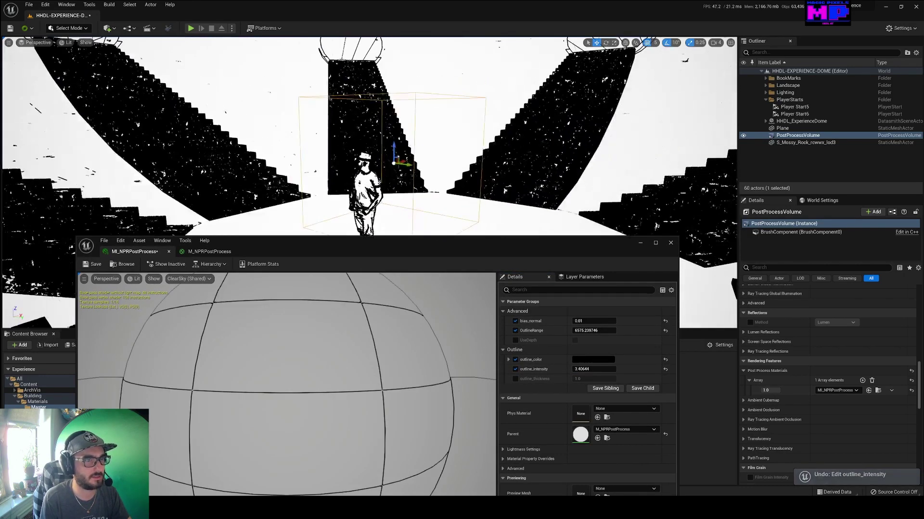
right_click_drag(369, 136, 433, 144)
key("w")
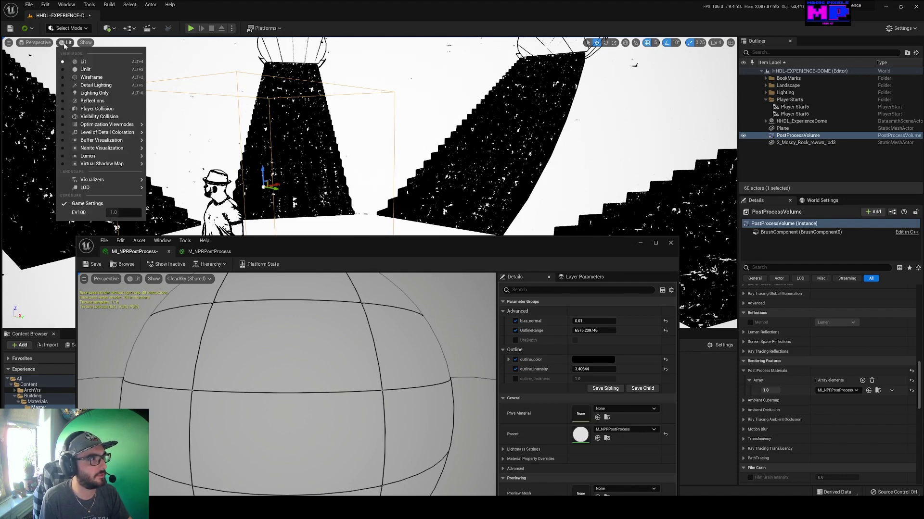
Switch the level viewport to the Lighting Only view mode and check the outlined stairs and figure
left_click(95, 93)
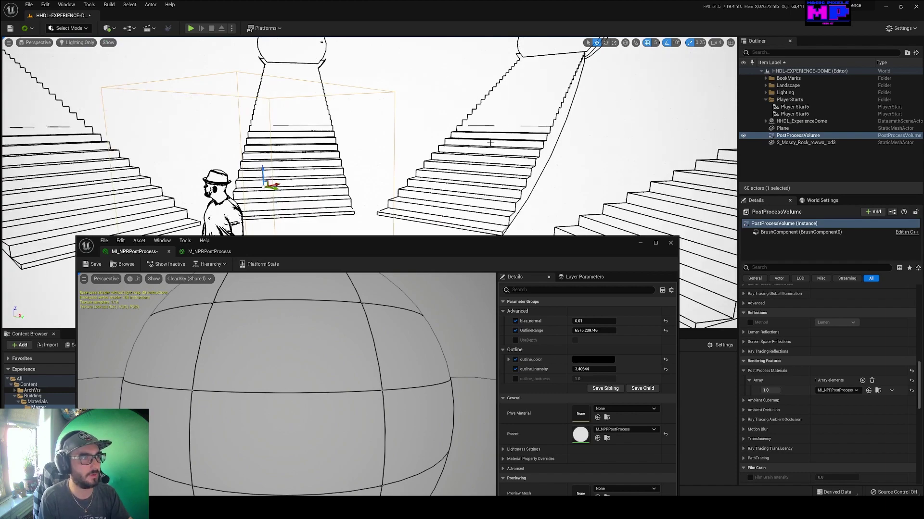
right_click_drag(491, 143, 358, 130)
key("s")
key("e")
key("q")
right_click_drag(452, 149, 489, 143)
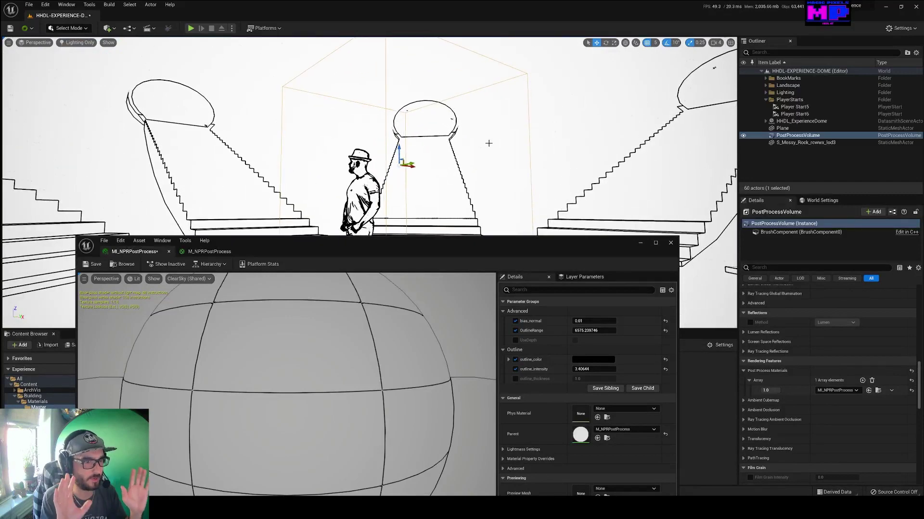
Uncover the level viewport and examine the stair outlines up close and from different angles
left_click_drag(439, 242, 476, 177)
key("d")
right_click_drag(477, 159, 194, 152)
key("w")
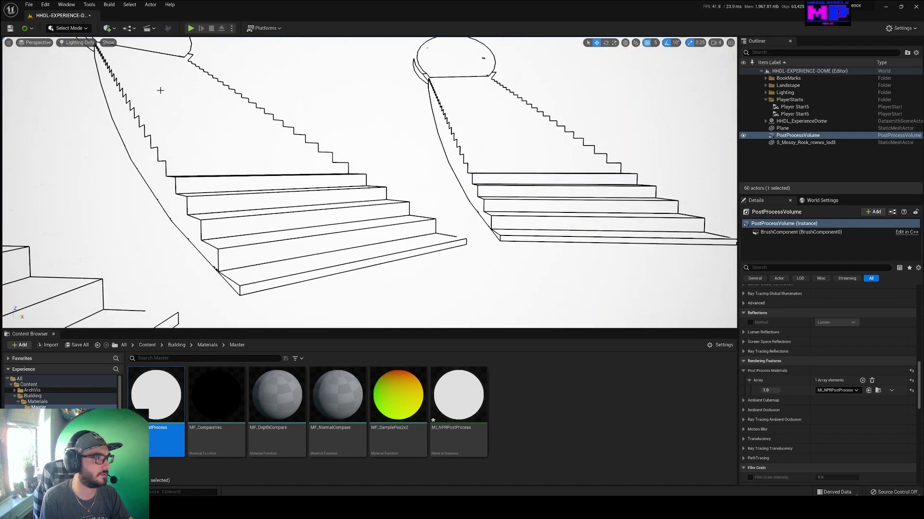
key("e")
mouse_move(142, 55)
right_mouse_down()
mouse_move(134, 103)
mouse_move(148, 69)
right_mouse_up()
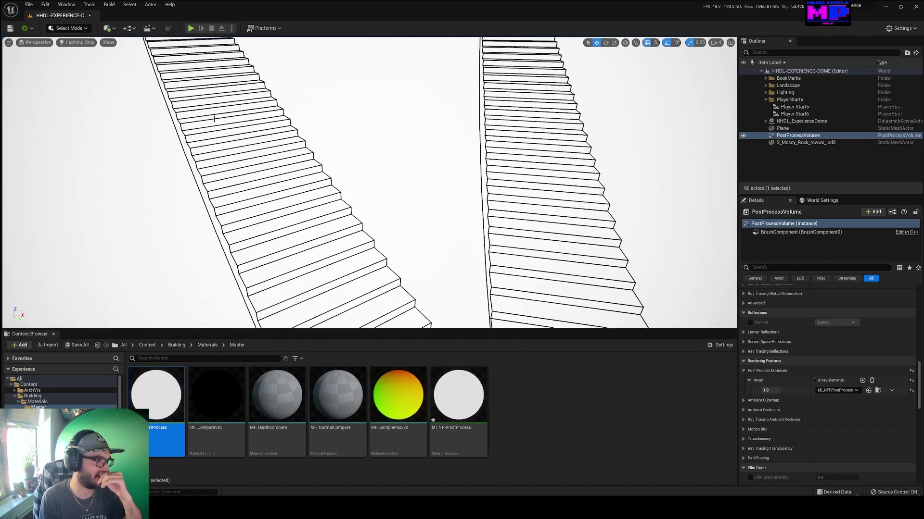
right_click_drag(236, 124, 205, 72)
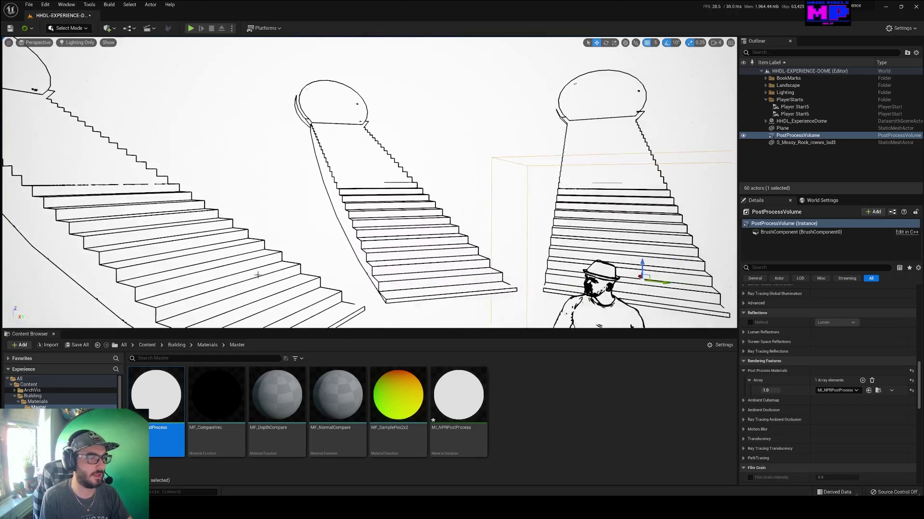
Open the MI_NPRPostProcess instance, override UseDepth, and toggle it on and off to compare depth-based outlines with normal-based ones
double_click(459, 394)
left_click_drag(512, 110, 688, 114)
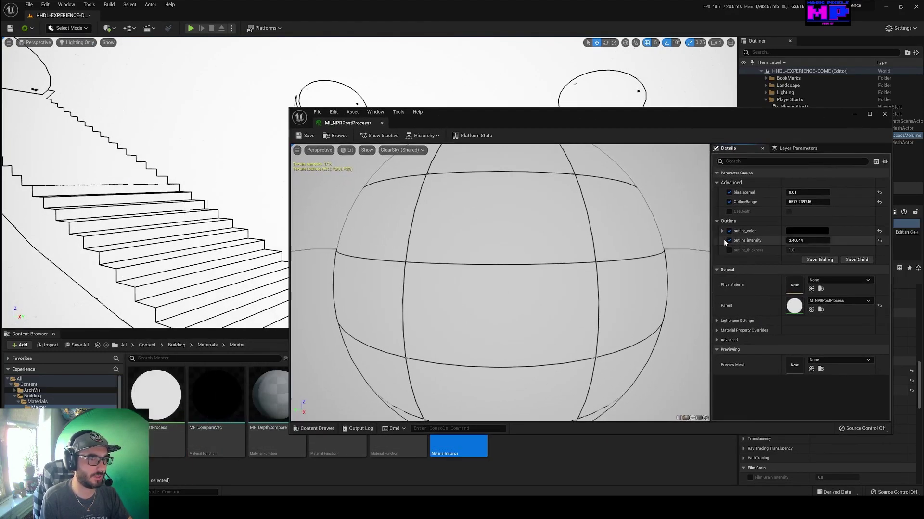
left_click(729, 211)
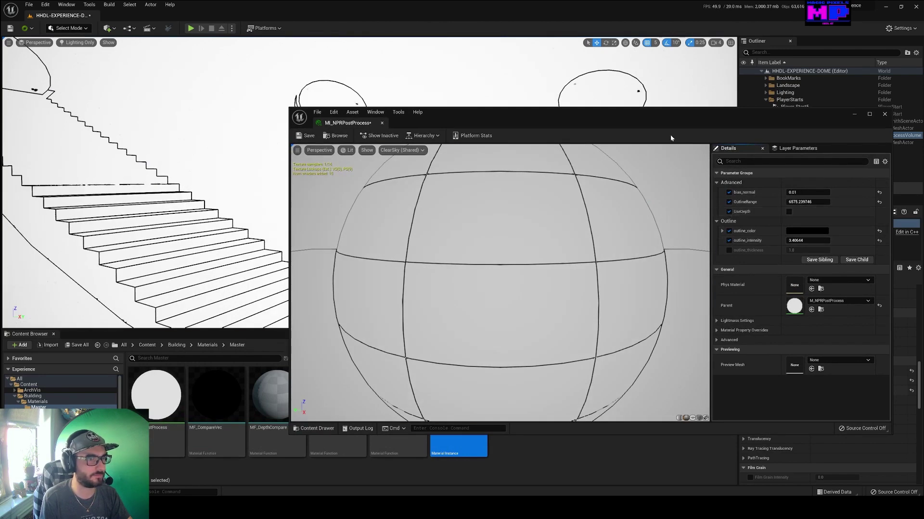
left_click_drag(673, 128, 587, 270)
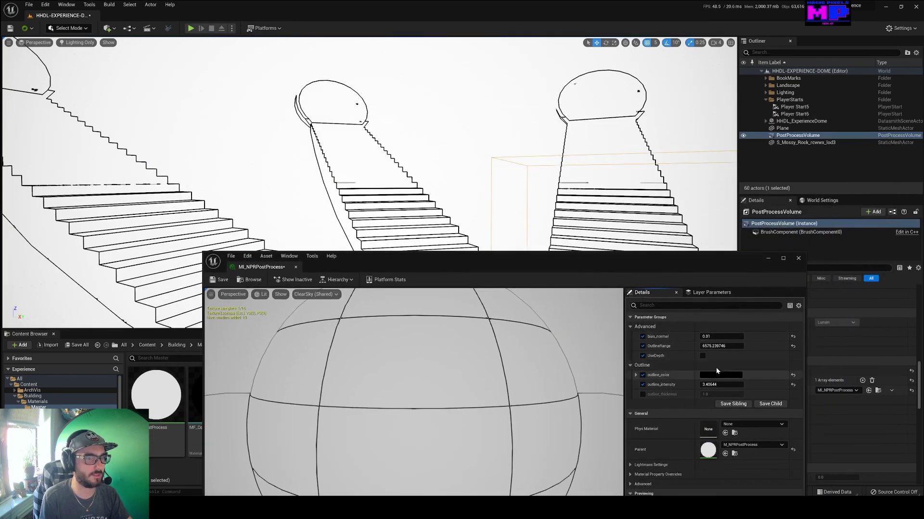
left_click(702, 356)
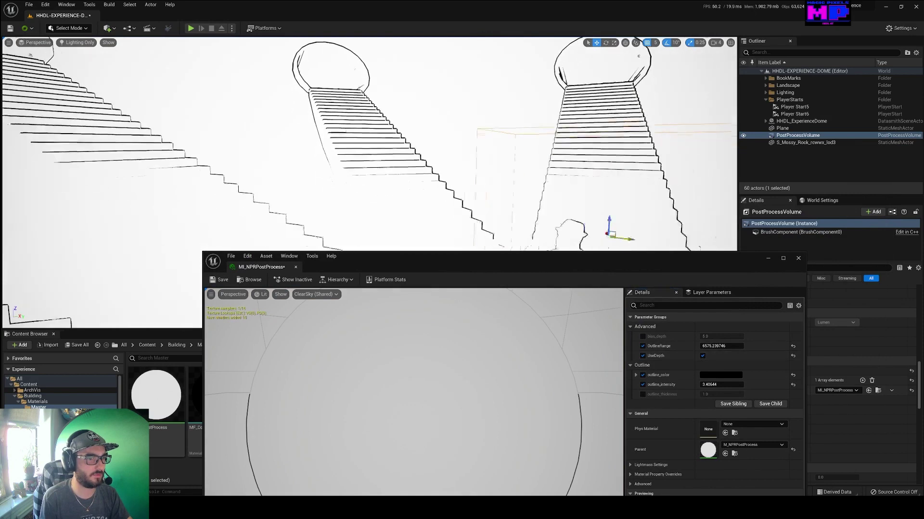
right_click_drag(370, 183, 370, 164)
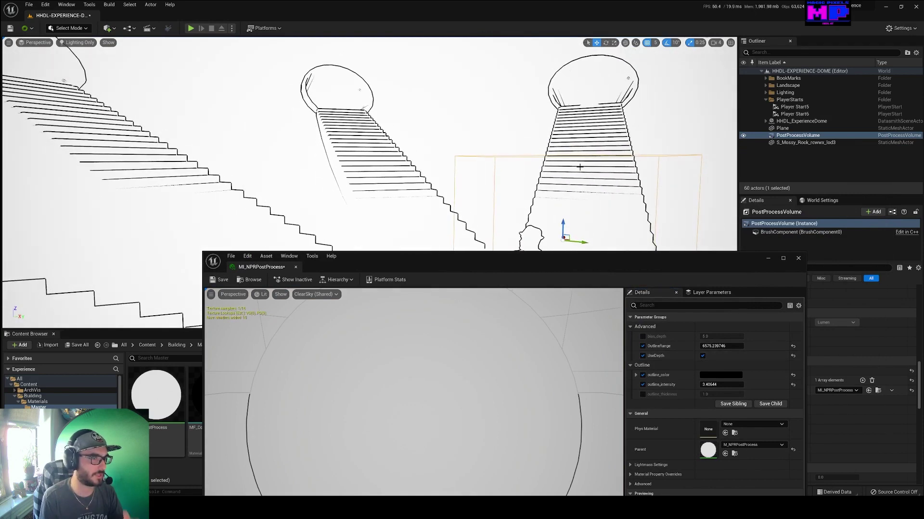
right_click_drag(356, 146, 383, 145)
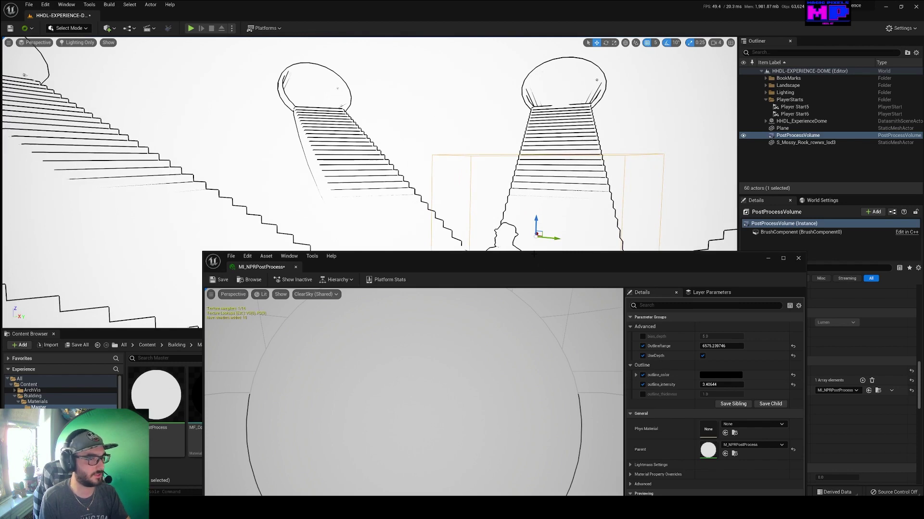
left_click(702, 356)
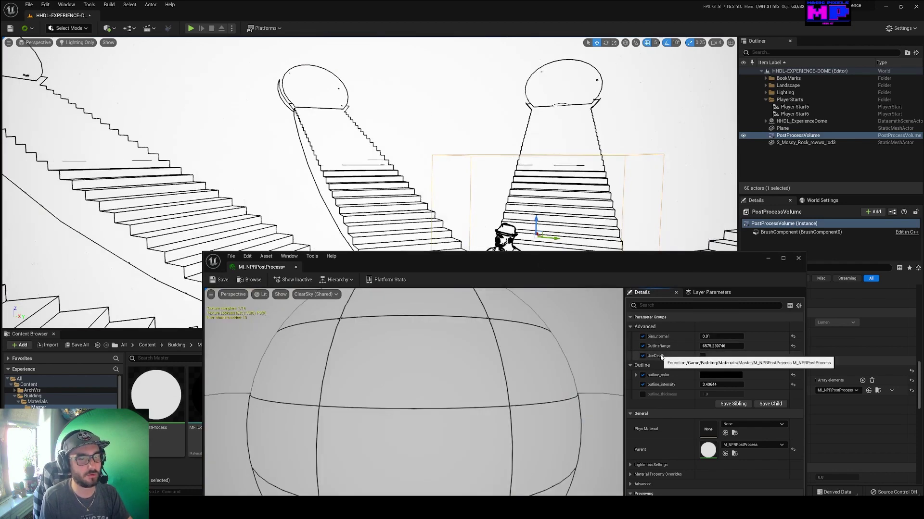
Open the M_NPRPostProcess material graph and examine the Edge Detection nodes, from outline_thickness to the Switch driven by UseDepth
left_click_drag(482, 261, 525, 126)
double_click(147, 380)
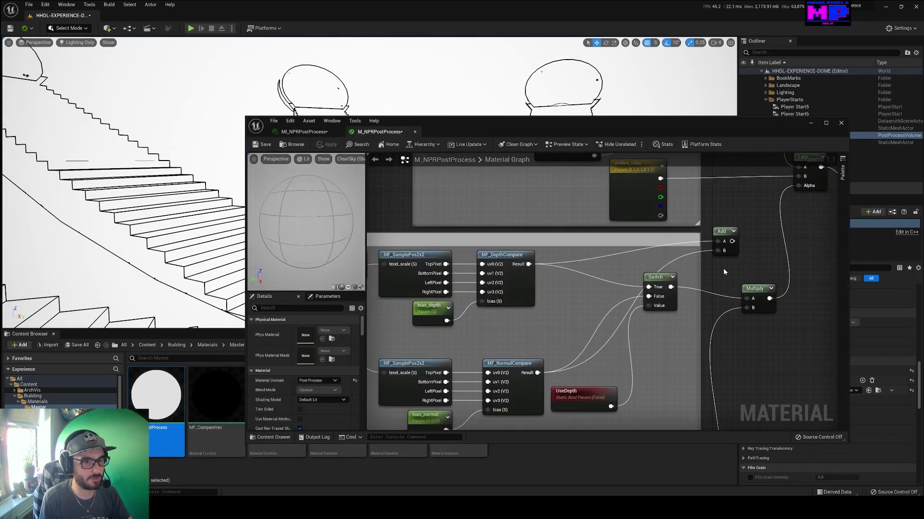
scroll(723, 268, "up", 2)
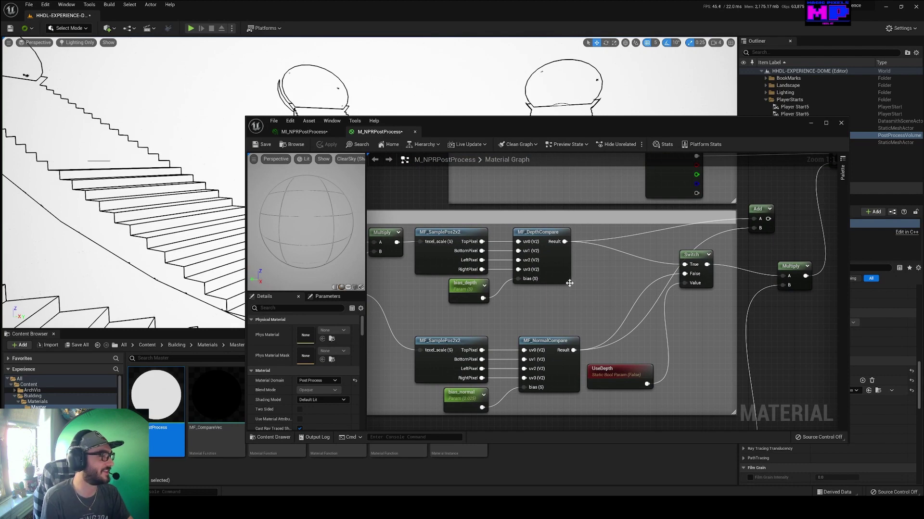
right_click_drag(750, 251, 825, 241)
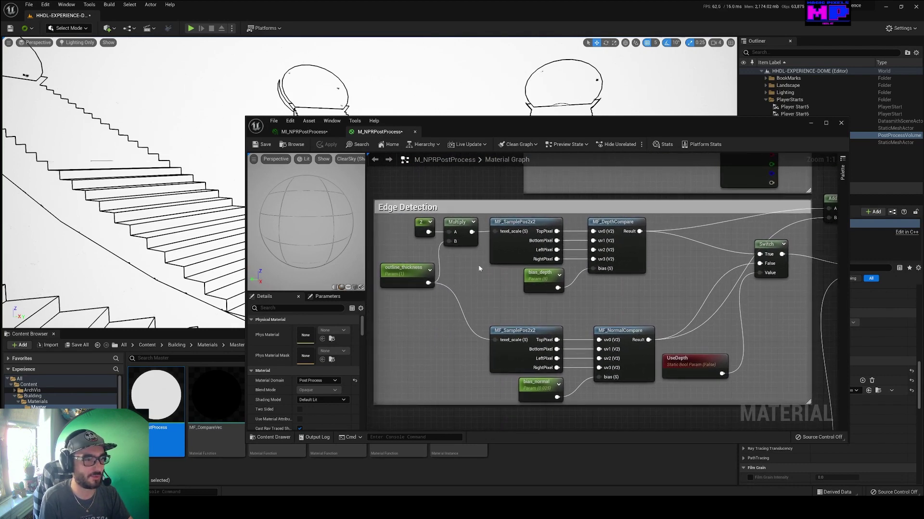
left_click(532, 223)
left_click(453, 221)
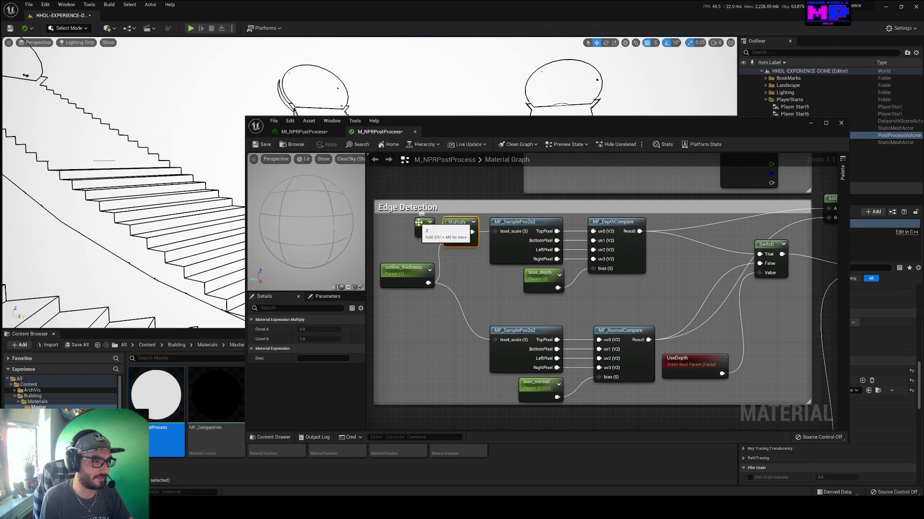
left_click(404, 273)
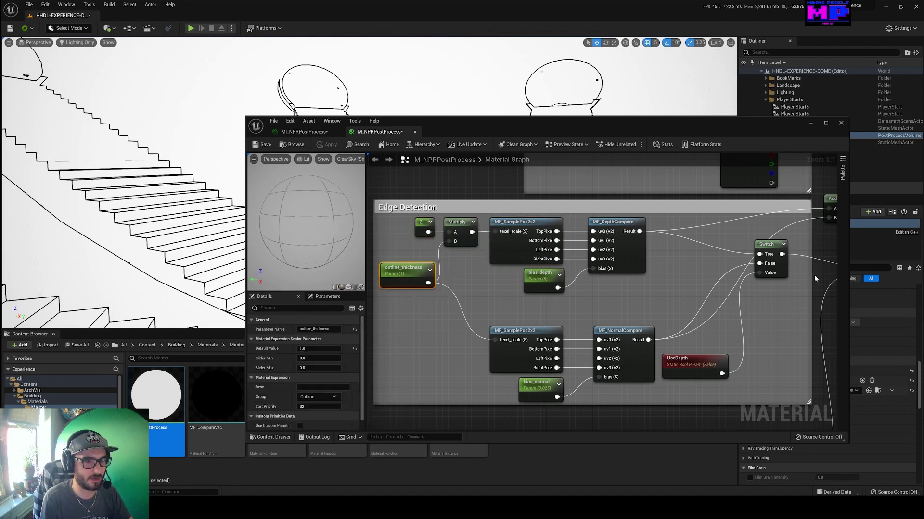
right_click_drag(814, 275, 745, 280)
left_click_drag(703, 253, 702, 258)
right_click_drag(757, 248, 723, 248)
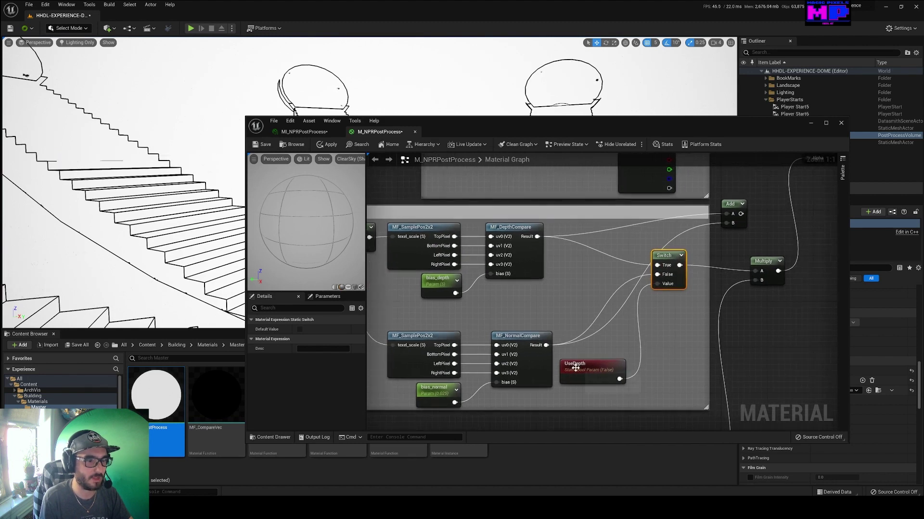
left_click_drag(576, 371, 575, 371)
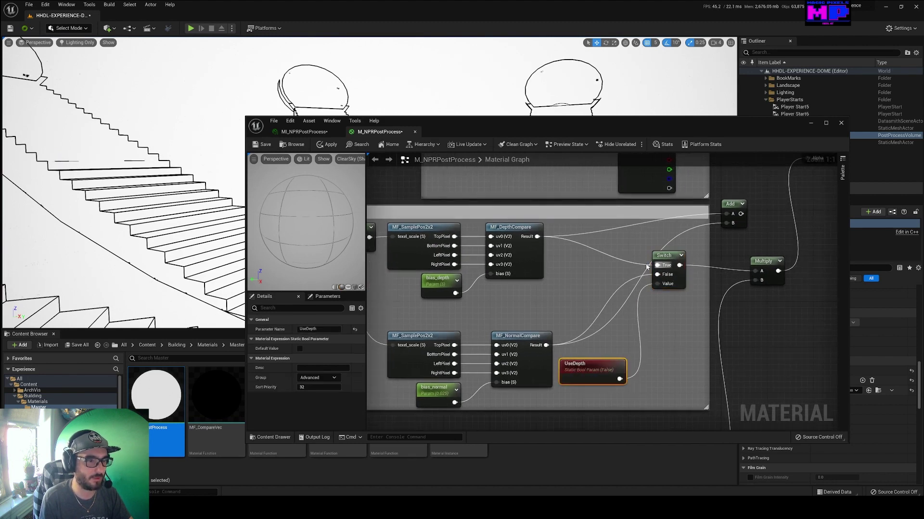
right_click_drag(727, 257, 666, 263)
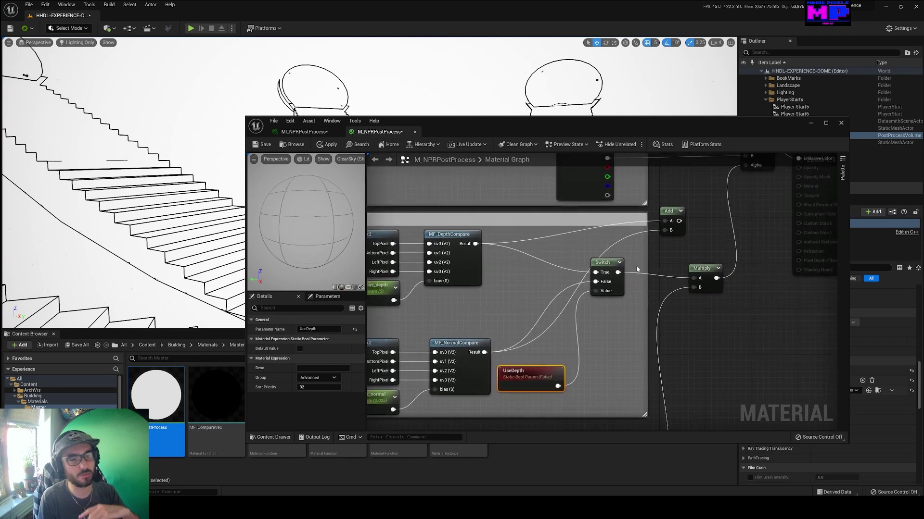
Connect the Add node that combines the depth and normal results to Multiply's A input, replacing the Switch, and save the material
left_click_drag(669, 211, 669, 228)
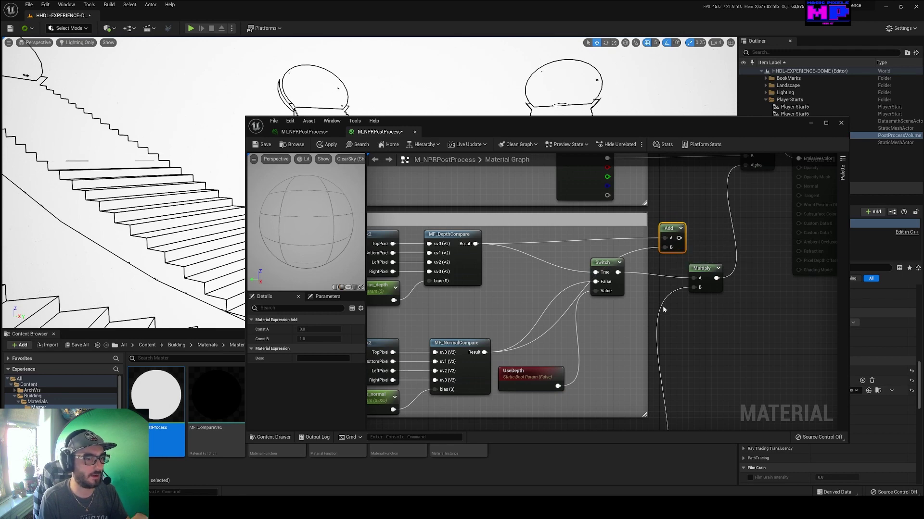
right_click_drag(663, 308, 642, 308)
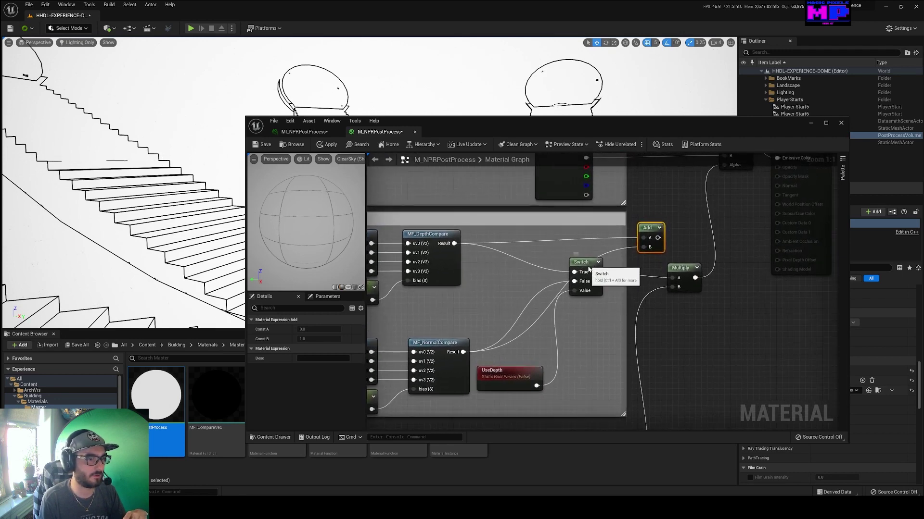
left_click_drag(587, 271, 591, 273)
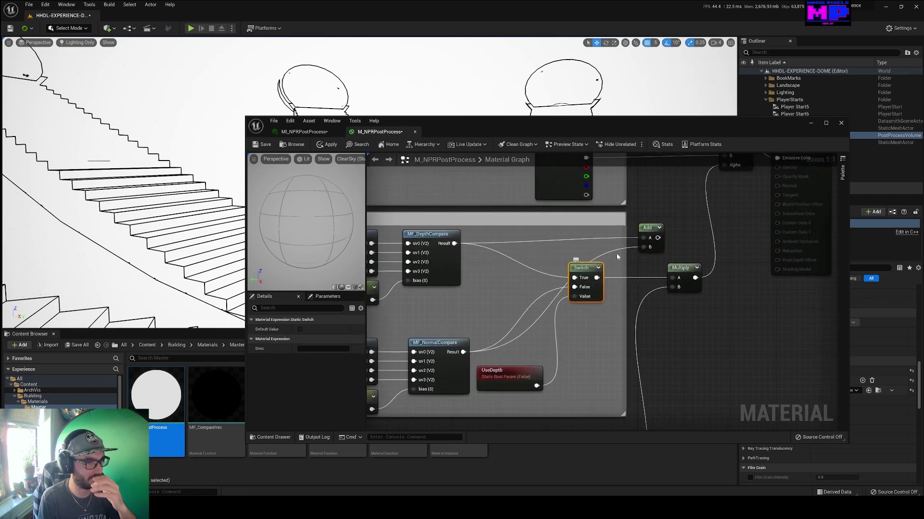
left_click(654, 233)
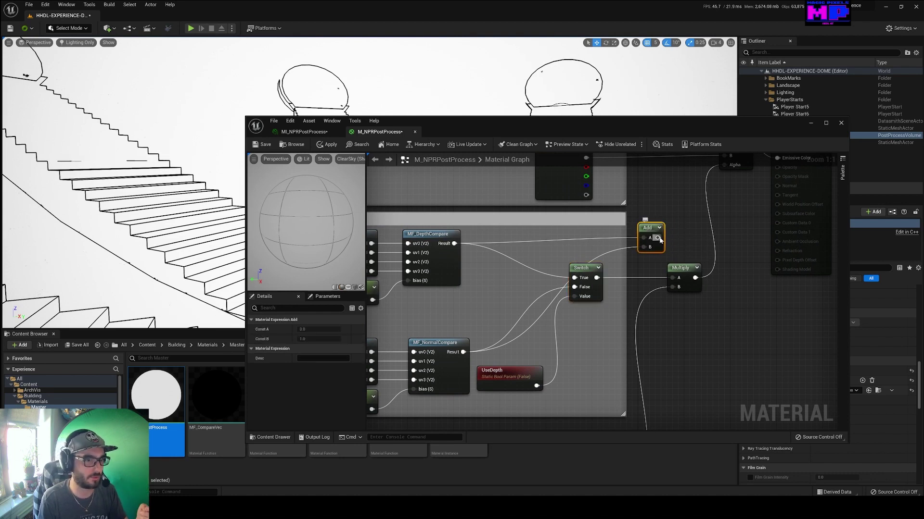
left_click_drag(657, 238, 672, 278)
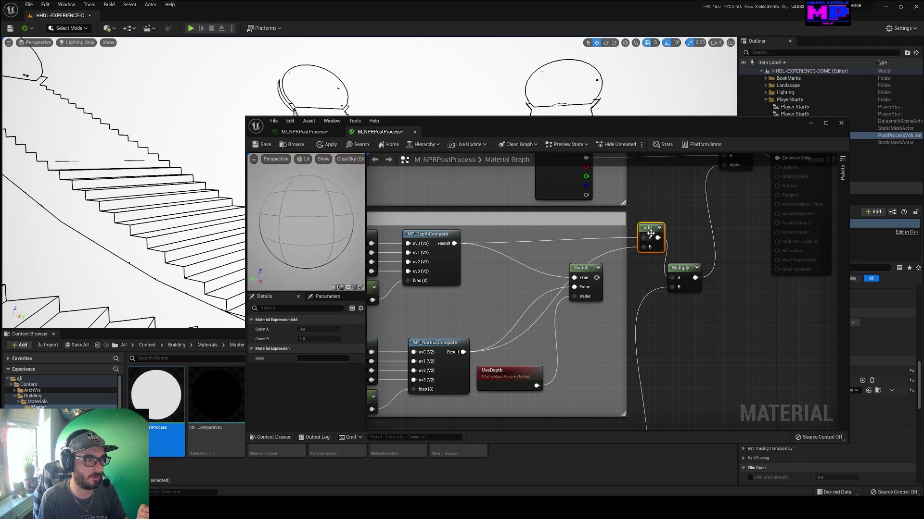
left_click(679, 216)
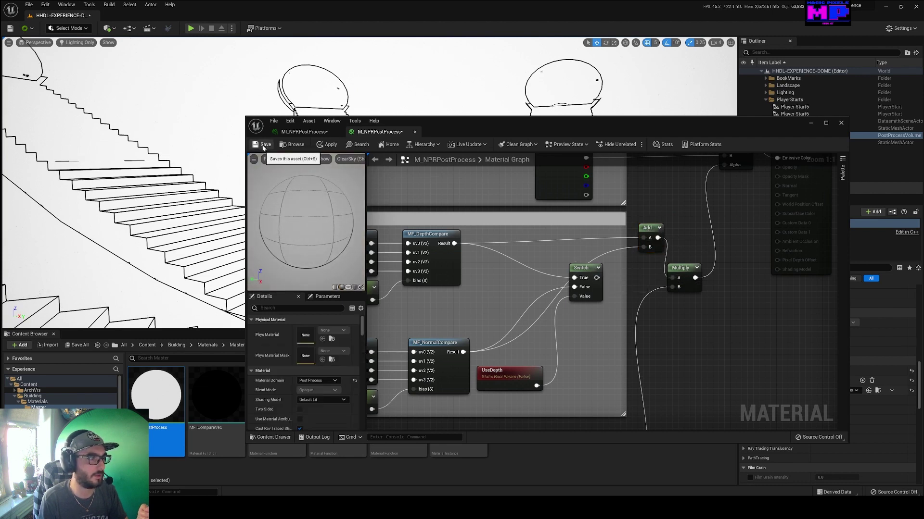
left_click(261, 145)
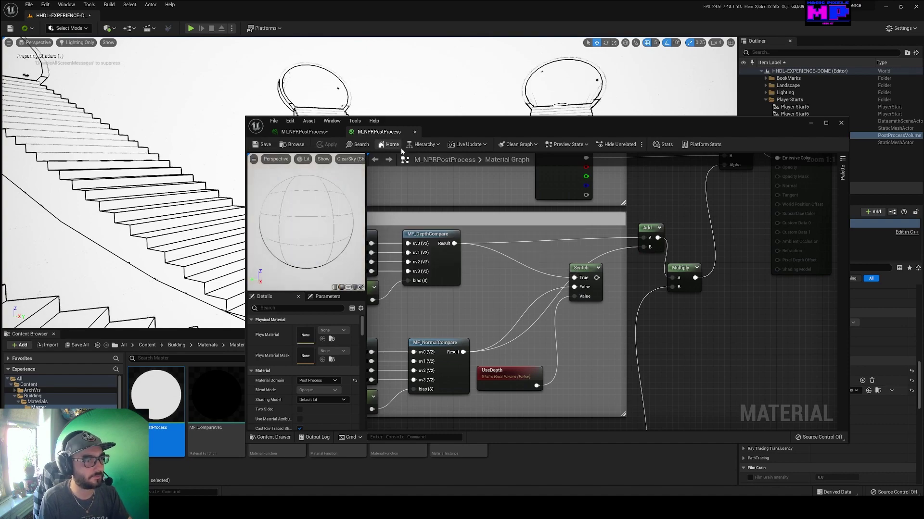
Uncover the level viewport and examine the combined depth and normal outlines on the stairs and figure
left_click_drag(517, 127, 453, 242)
right_click_drag(452, 202, 373, 93)
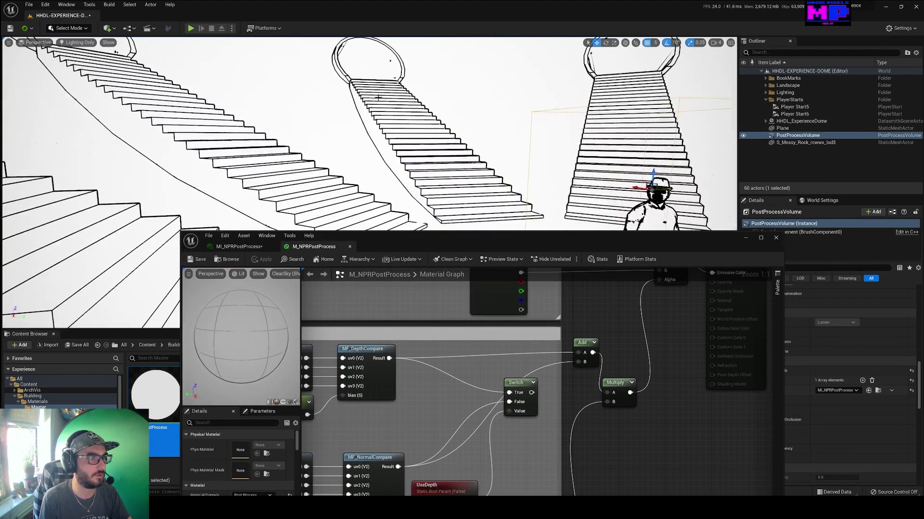
right_click_drag(406, 159, 601, 173)
left_click_drag(676, 237, 923, 237)
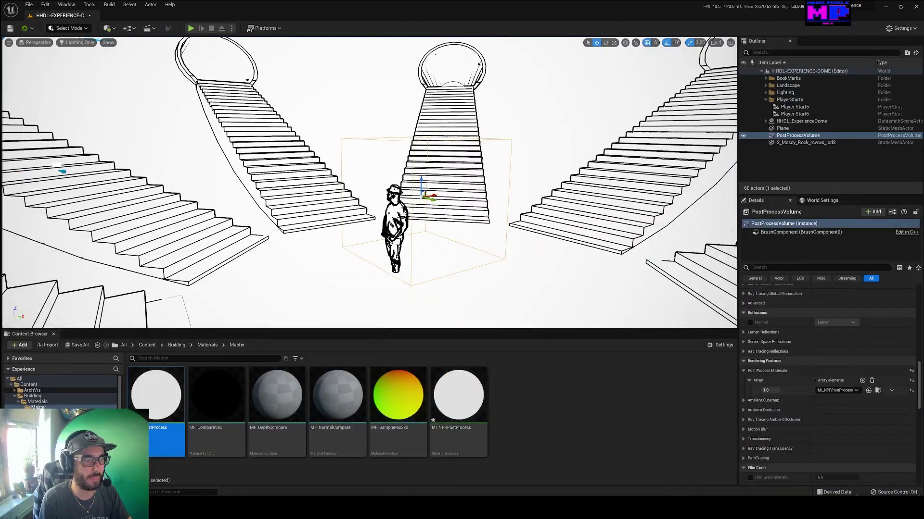
mouse_move(369, 182)
right_mouse_down()
mouse_move(308, 140)
mouse_move(293, 156)
mouse_move(293, 202)
mouse_move(373, 183)
right_mouse_up()
right_click_drag(514, 158, 514, 158)
key("a")
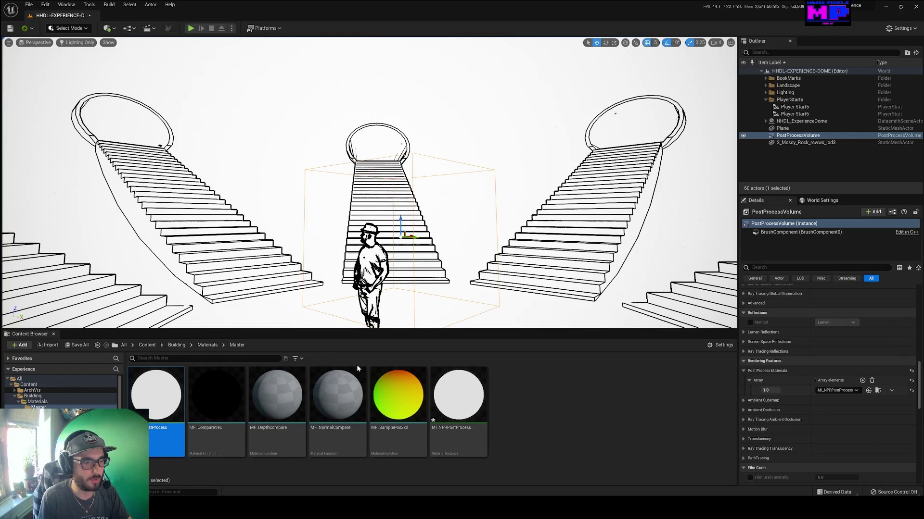
Open the MI_NPRPostProcess instance below the scene view and set outline_intensity to 2.736112
left_click(458, 400)
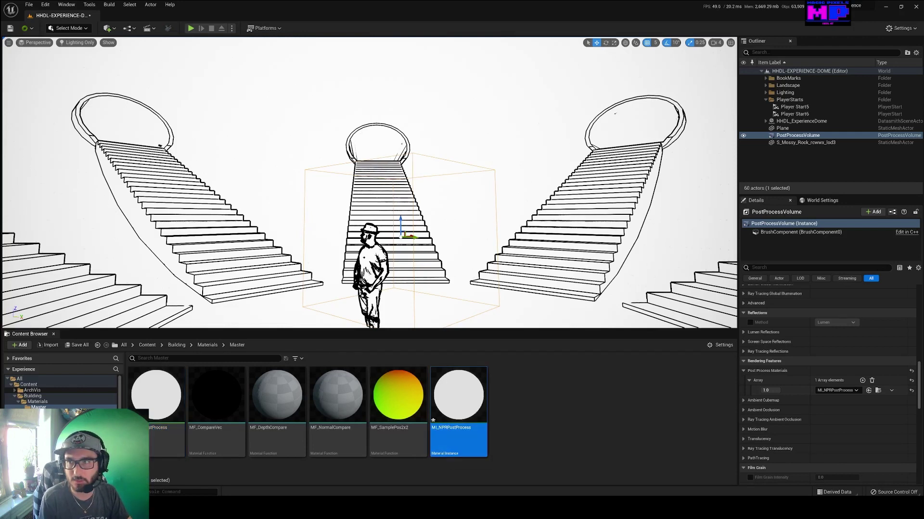
double_click(458, 399)
left_click_drag(533, 164, 527, 226)
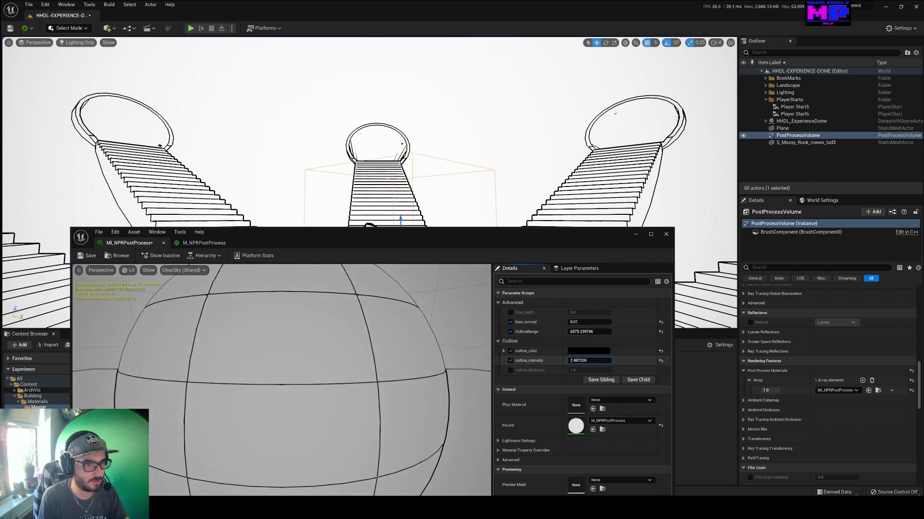
left_click_drag(579, 360, 585, 361)
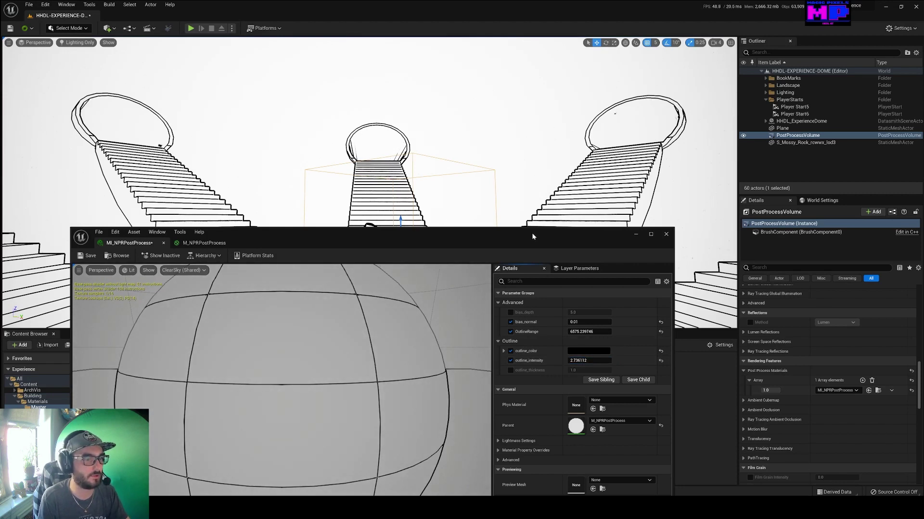
Enable the outline_thickness override in MI_NPRPostProcess, raise its value, and move the instance window clear of the scene
left_click(510, 370)
left_click_drag(590, 371, 615, 370)
left_click_drag(426, 237, 923, 192)
Examine the thicker outlines on the stairs, circular openings and figure from several viewpoints
right_click_drag(440, 205, 450, 257)
key("w")
key("s")
key("a")
right_click_drag(374, 181, 375, 181)
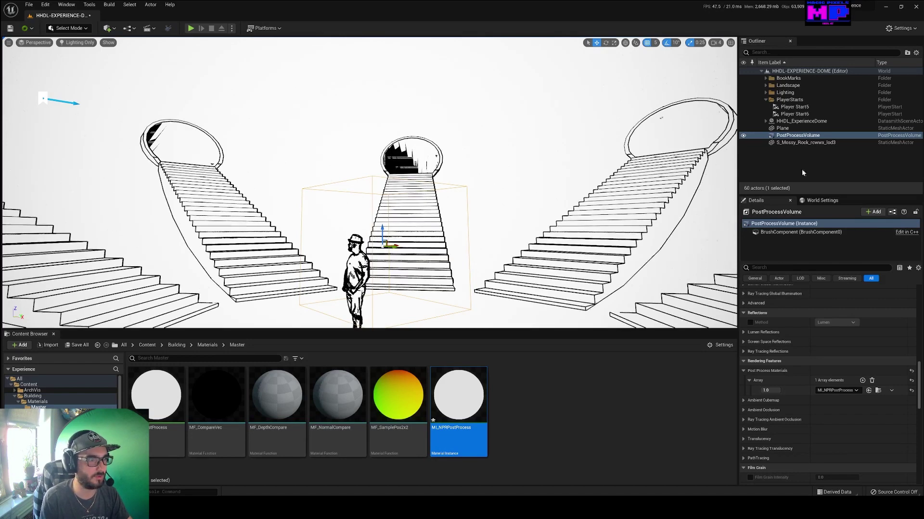
left_click_drag(577, 188, 583, 180)
right_click_drag(369, 182, 408, 151)
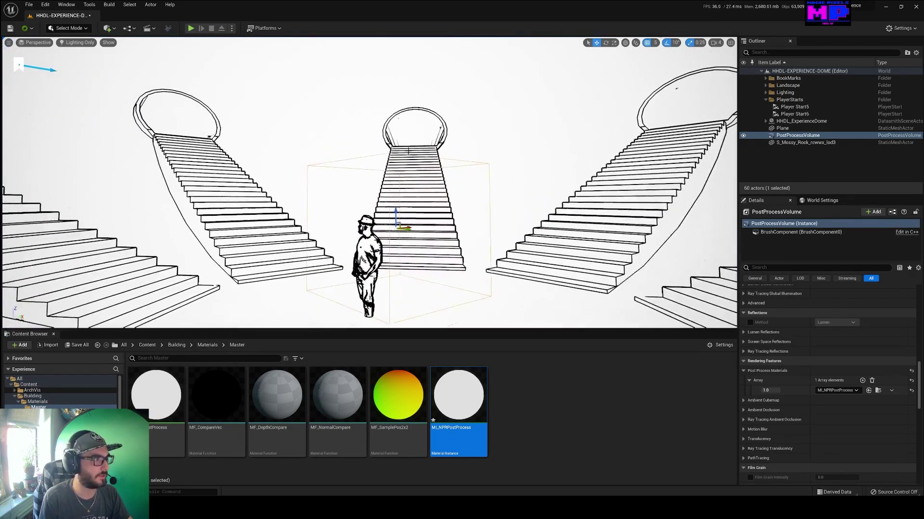
Check the viewport's Reflections and Lighting Only view modes and inspect the figure's outlines up close in Lighting Only
left_click(80, 43)
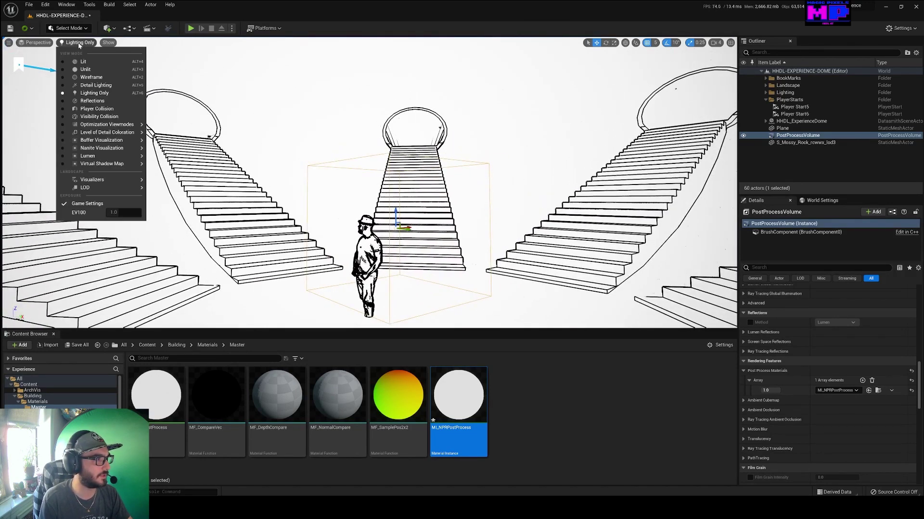
left_click(89, 101)
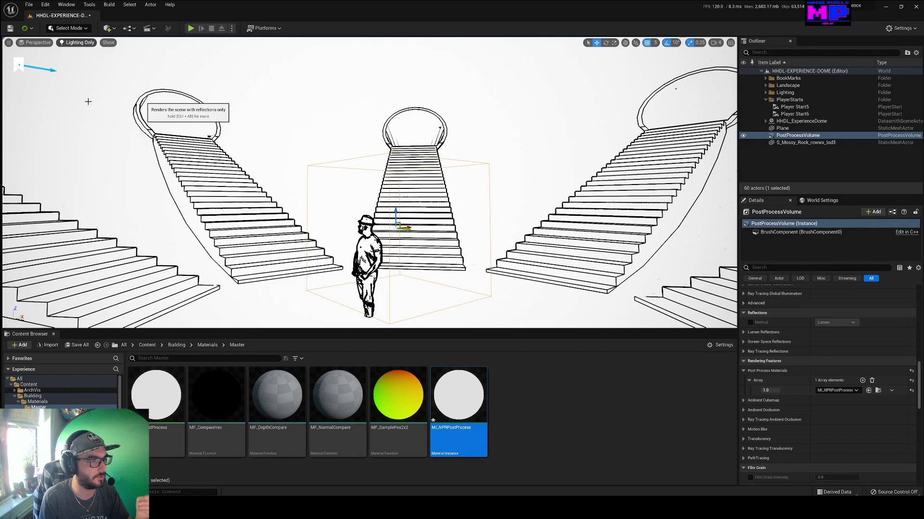
right_click_drag(369, 183, 433, 197)
right_click_drag(374, 182, 376, 182)
left_click(74, 43)
left_click(85, 92)
right_click_drag(468, 239, 458, 214)
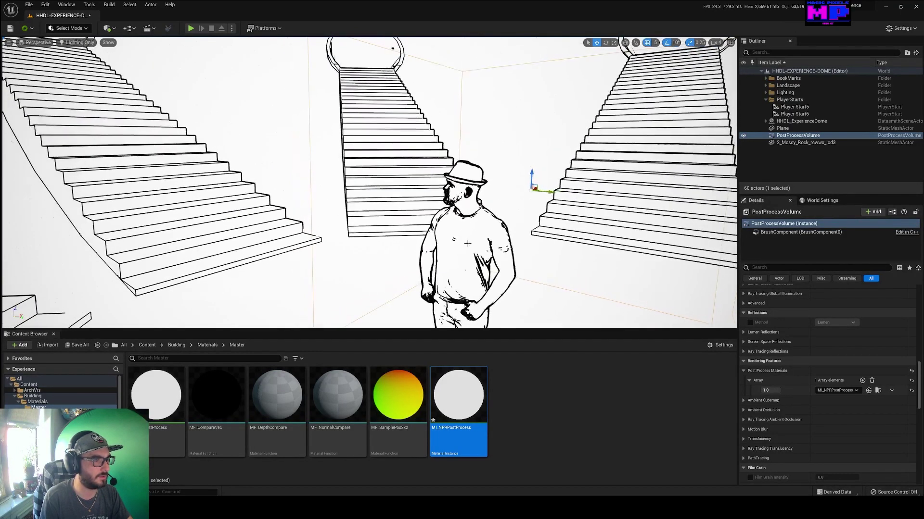
Switch the viewport to the Lit view mode and examine the outlines across the stairs and figure from farther back
left_click(78, 43)
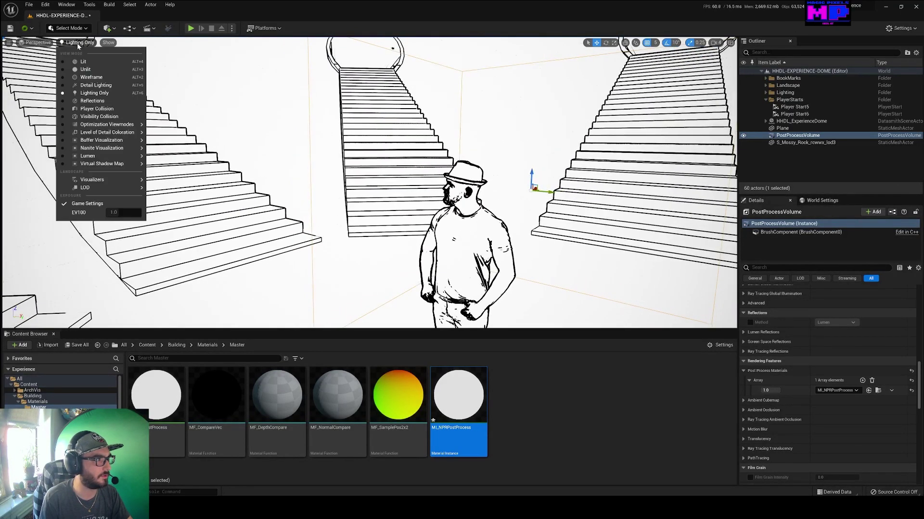
left_click(102, 65)
key("s")
mouse_move(455, 197)
right_mouse_down()
mouse_move(474, 184)
mouse_move(457, 179)
right_mouse_up()
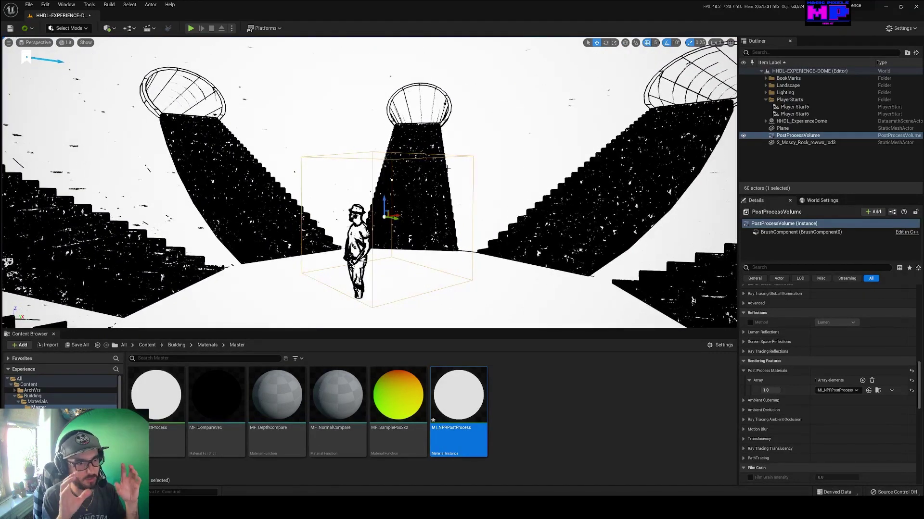
Return the viewport to the Lighting Only view mode and review the outlined stairs and figure
left_click(67, 43)
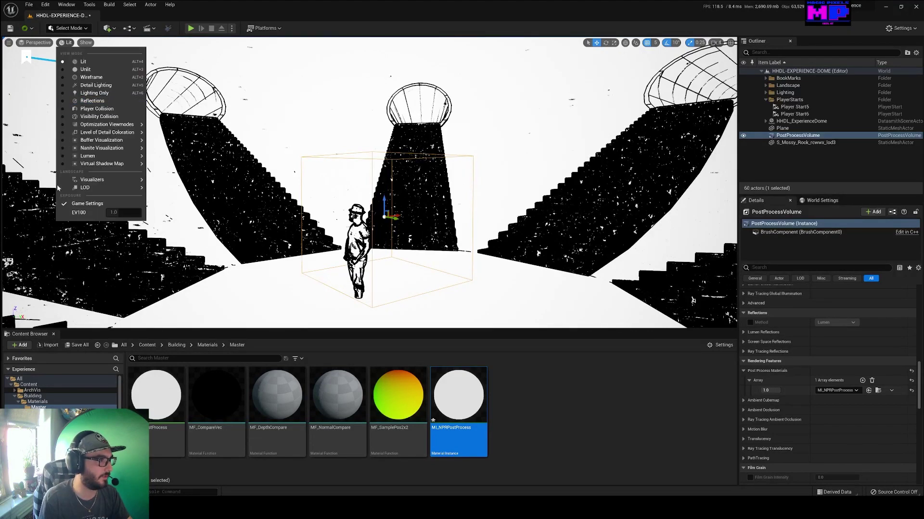
mouse_move(108, 134)
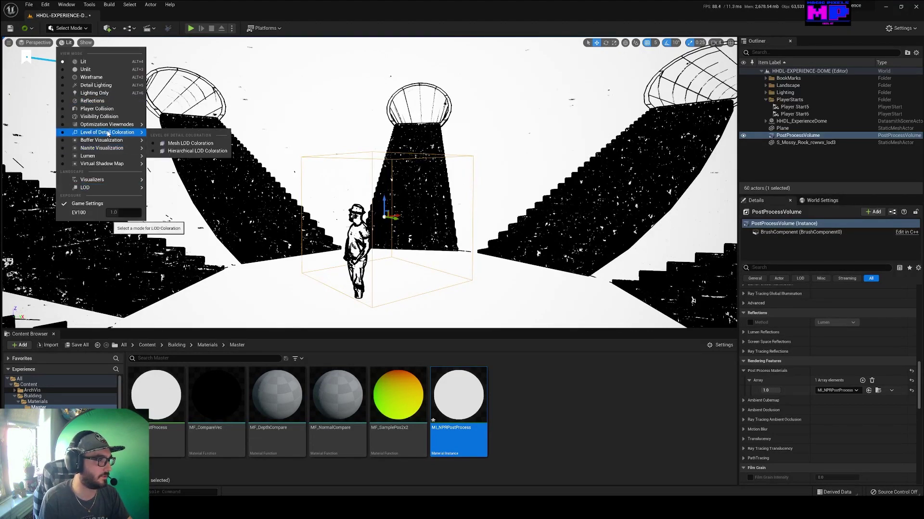
left_click(94, 93)
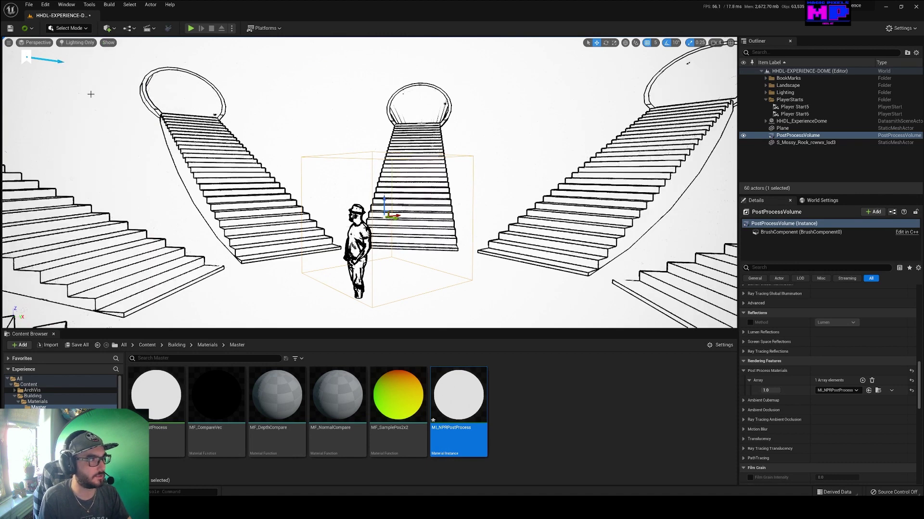
right_click_drag(409, 152, 416, 158)
key("s")
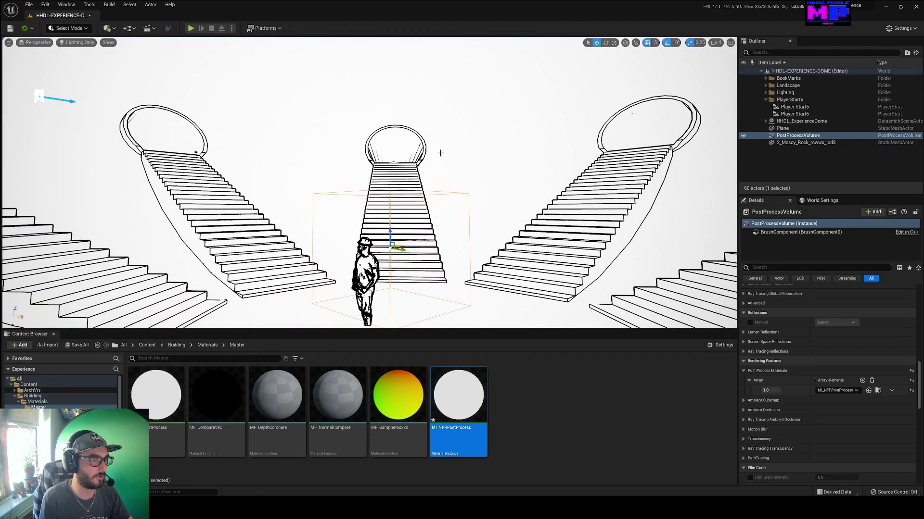
mouse_move(442, 153)
right_mouse_down()
mouse_move(418, 153)
mouse_move(462, 121)
mouse_move(462, 185)
mouse_move(457, 158)
mouse_move(447, 161)
mouse_move(453, 154)
mouse_move(448, 167)
right_mouse_up()
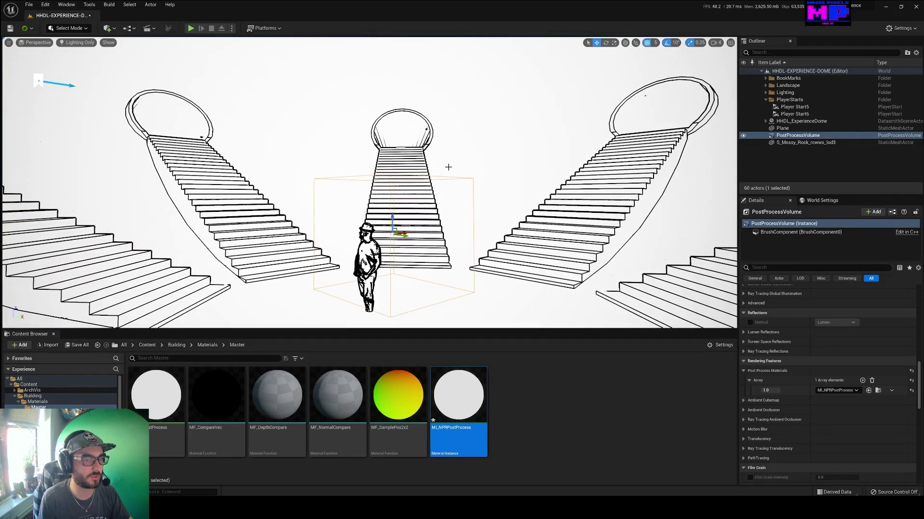